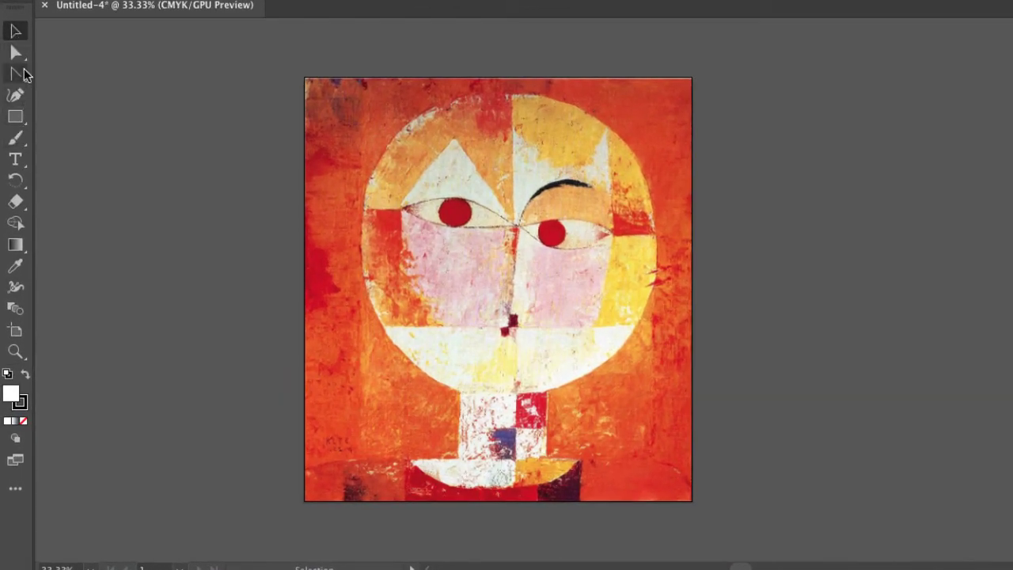
- Try to trace the painted head's outline with the Ellipse tool, undoing each attempt
left_click(22, 121)
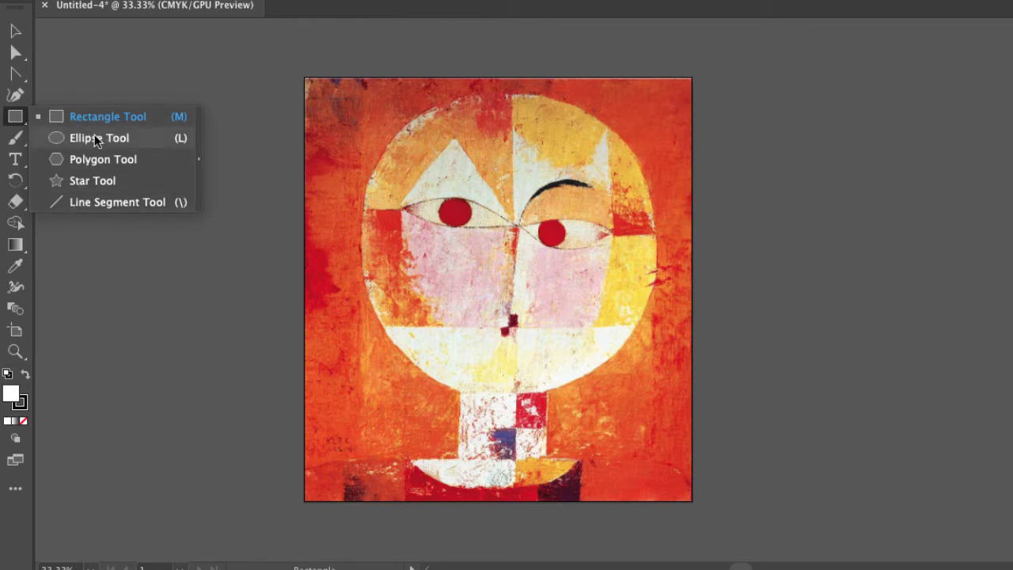
left_click(182, 141)
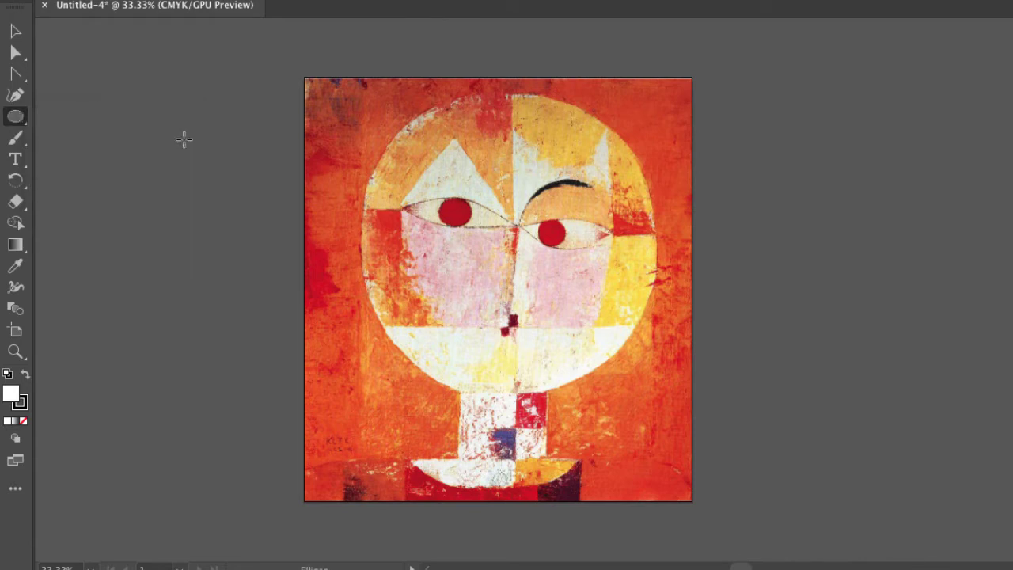
left_click(16, 116)
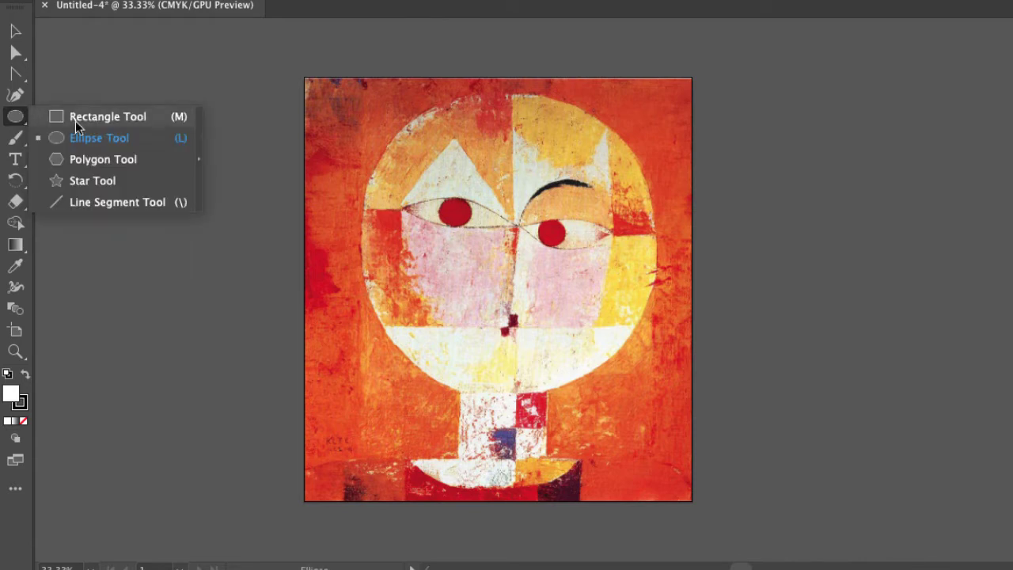
left_click(159, 117)
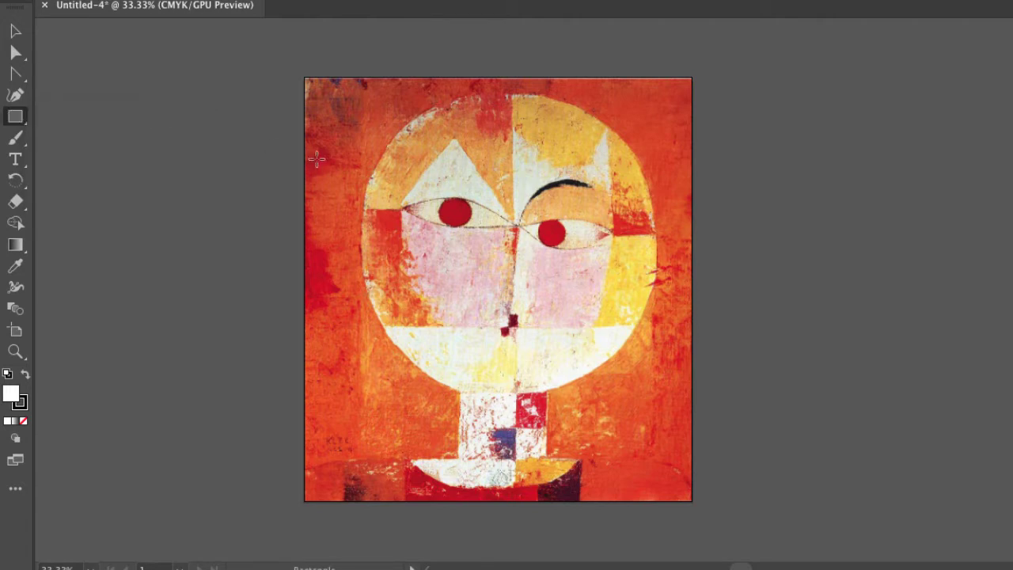
key("l")
left_click(16, 116)
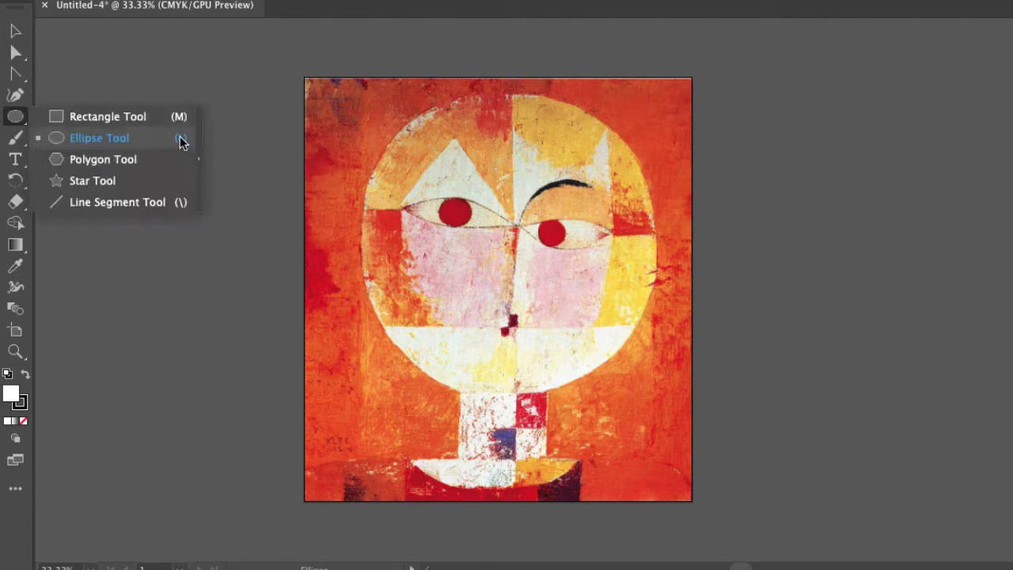
left_click(180, 139)
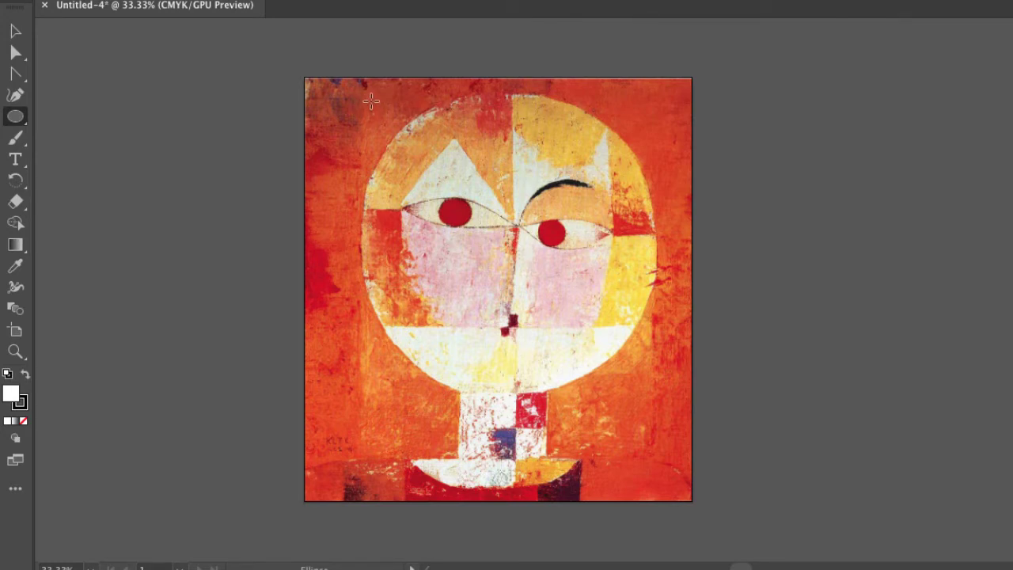
left_click_drag(369, 98, 657, 392)
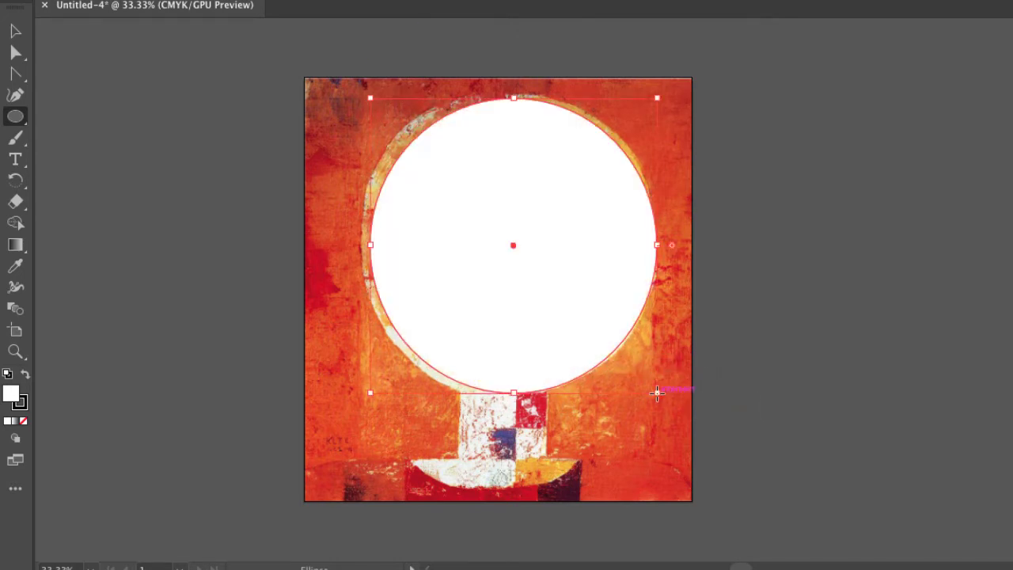
key("ctrl+z")
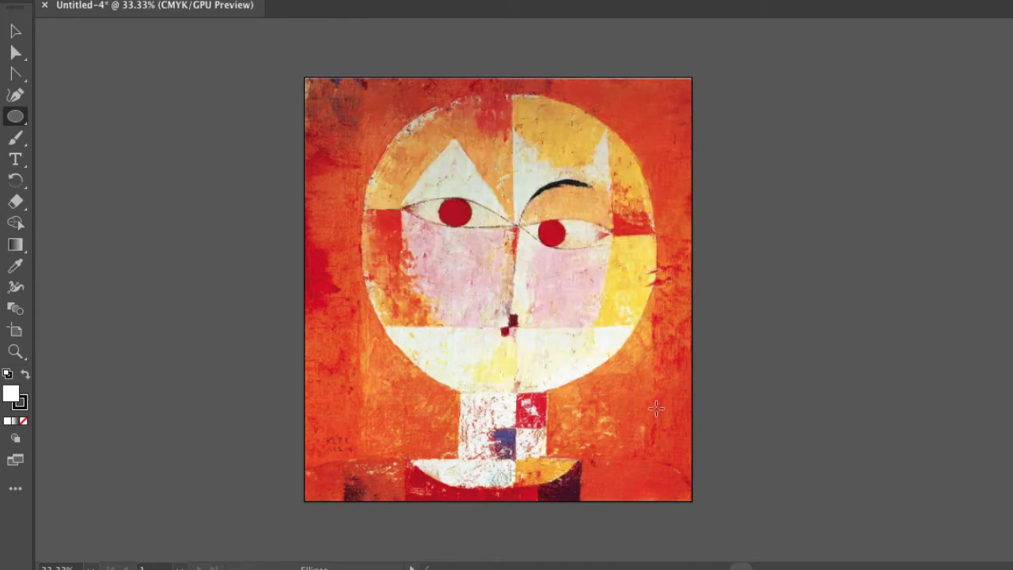
left_click_drag(365, 102, 660, 394)
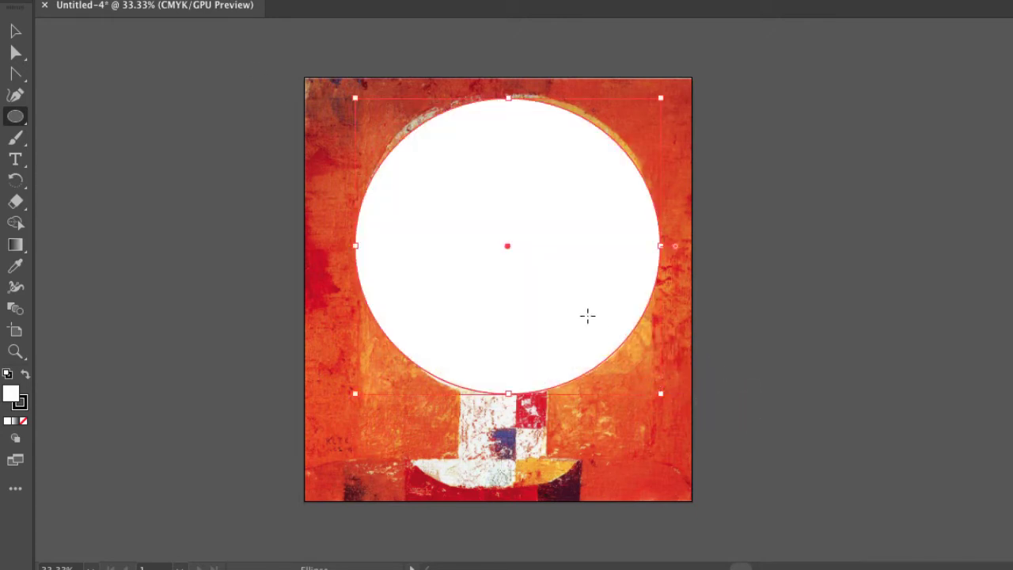
key("ctrl+z")
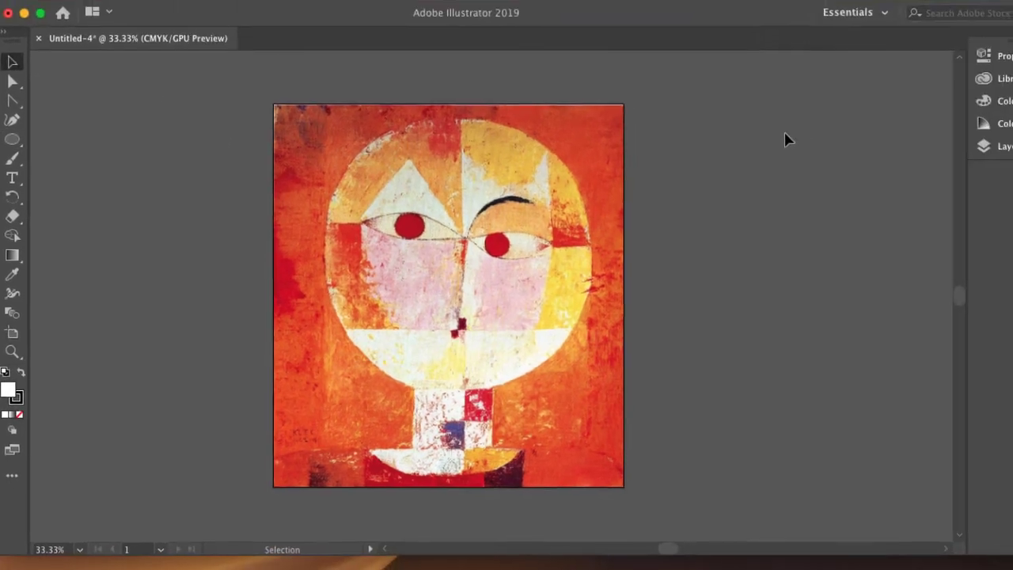
- Change the colour of Layer 2 to Green in its layer options
left_click(963, 155)
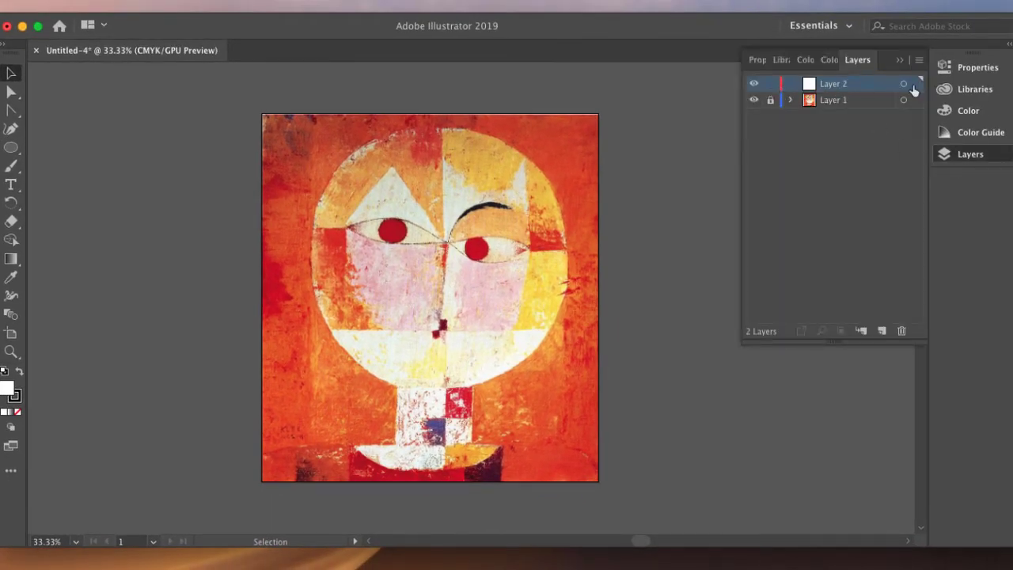
double_click(870, 84)
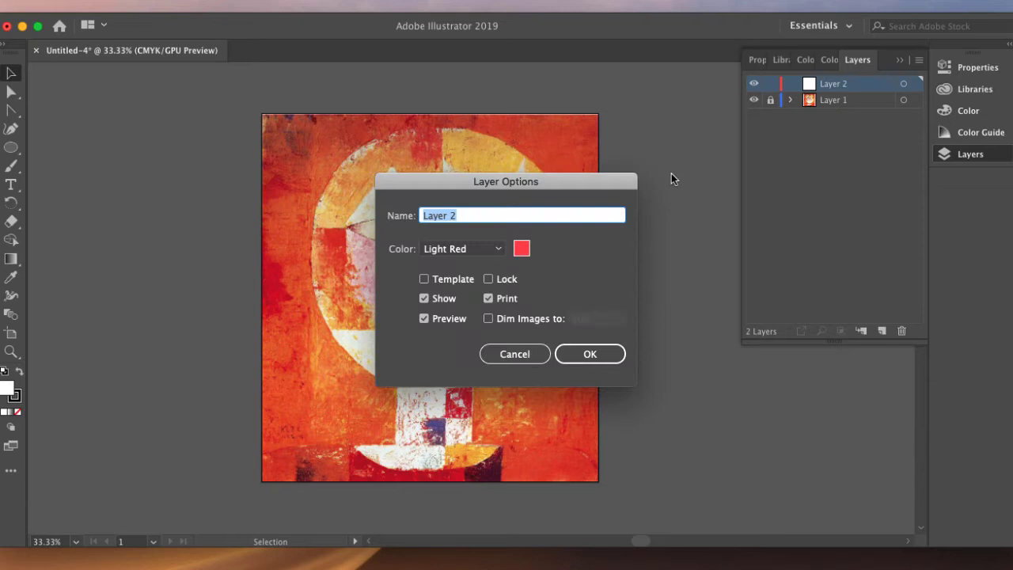
left_click(499, 248)
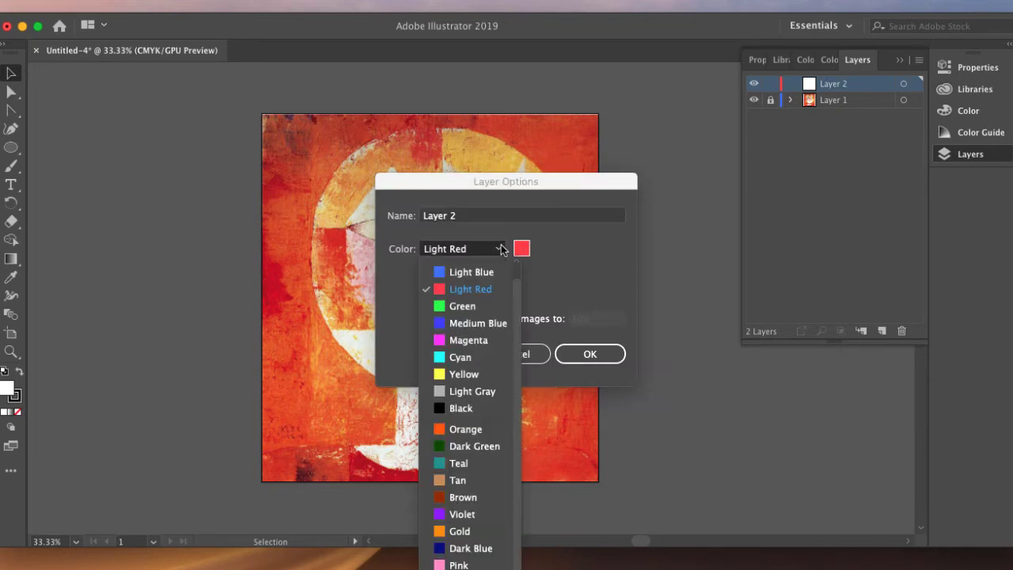
left_click(463, 305)
left_click(589, 354)
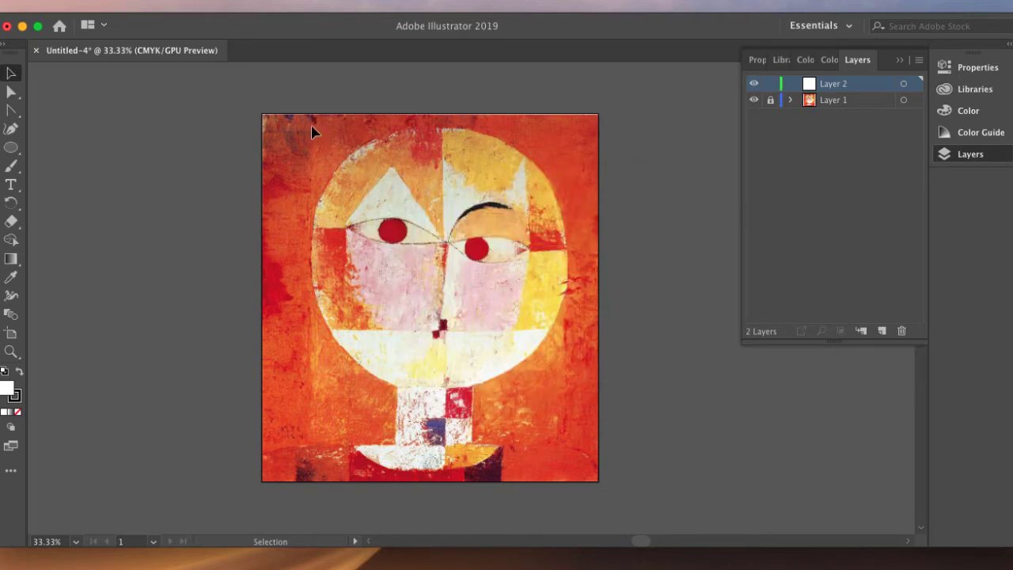
- Try two freehand ellipses over the painted head on Layer 2, removing each one
key("l")
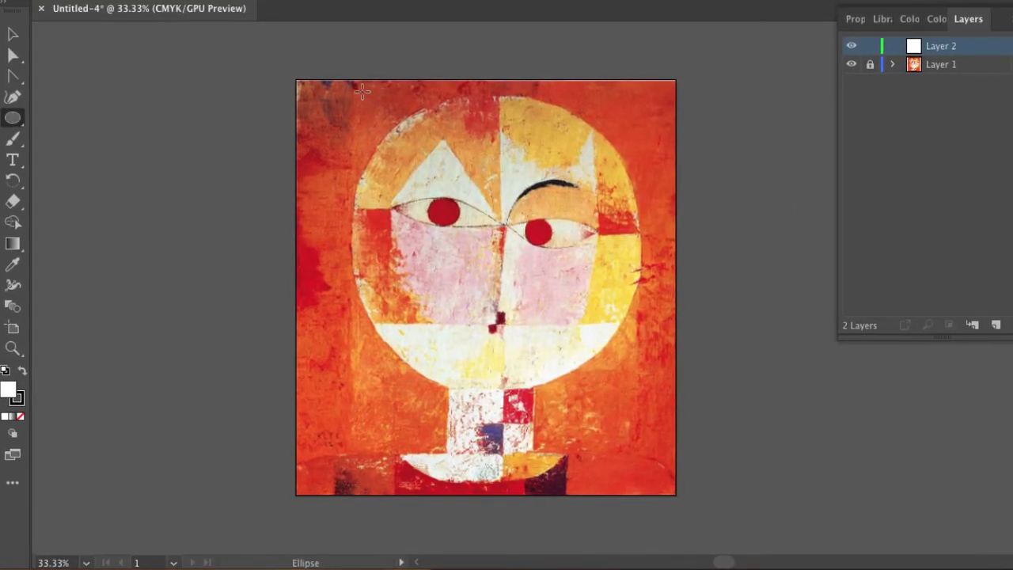
left_click_drag(366, 92, 645, 392)
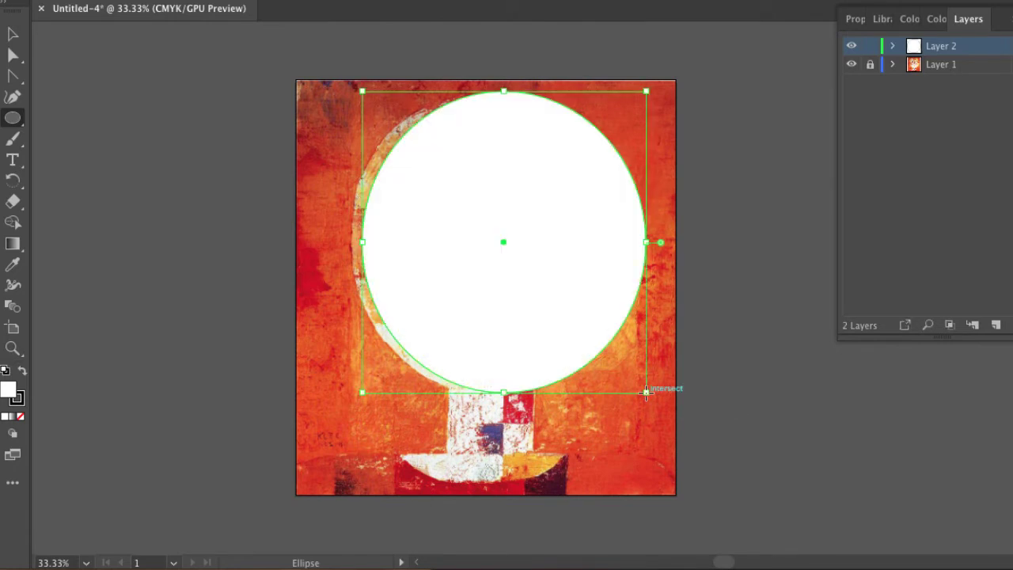
key("ctrl+z")
left_click_drag(356, 93, 641, 391)
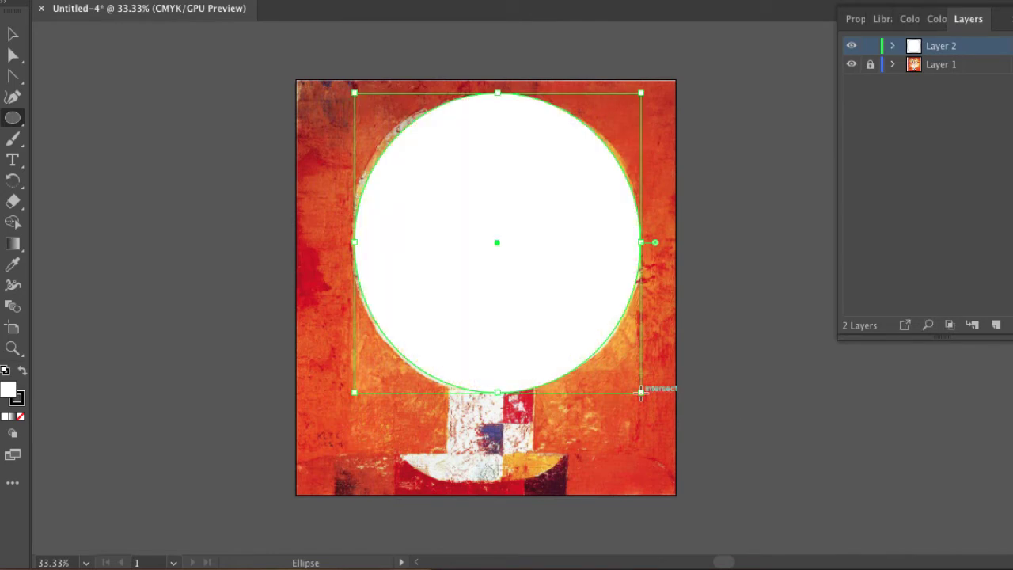
key("Delete")
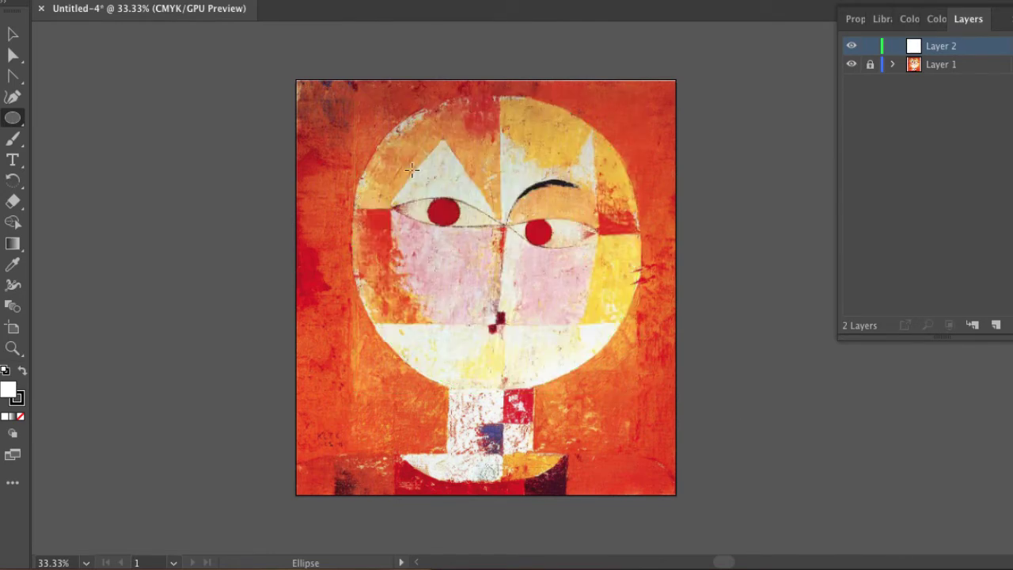
- Start an exact-size ellipse near the head's upper left and try widths of 250, 245 and 200 mm with proportions constrained
left_click(357, 101)
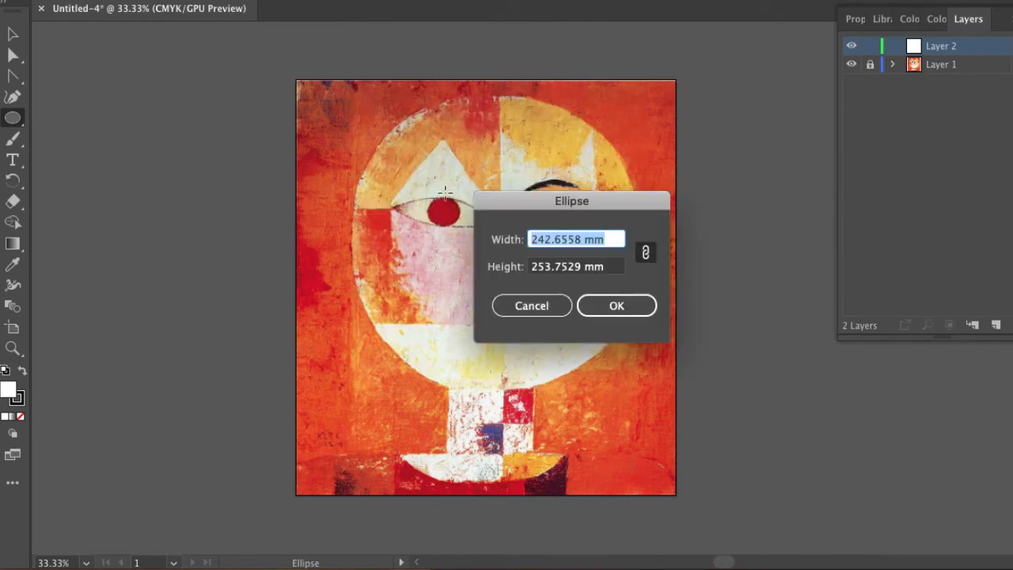
left_click_drag(615, 238, 509, 239)
type("250")
left_click_drag(579, 243, 528, 242)
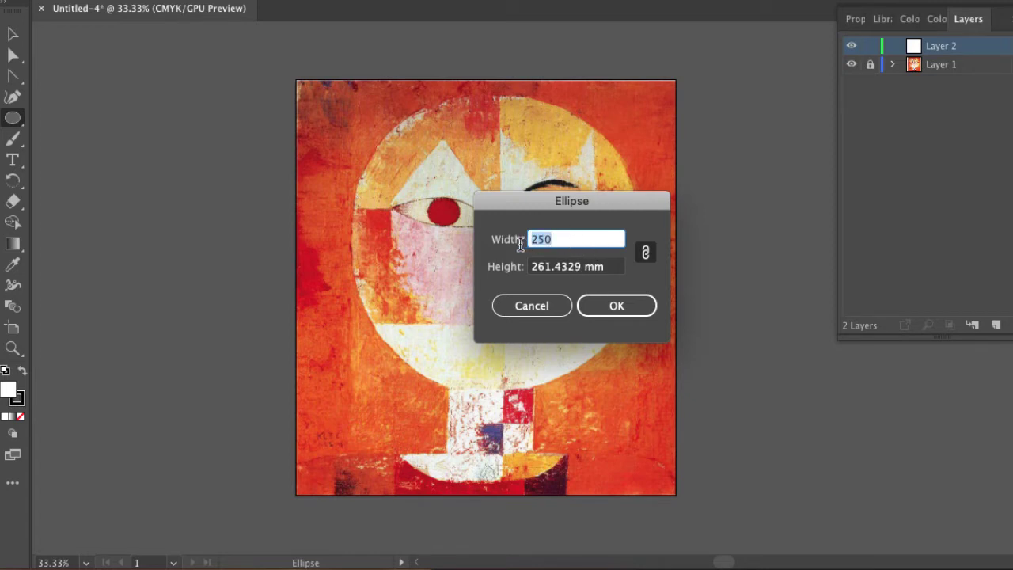
type("245")
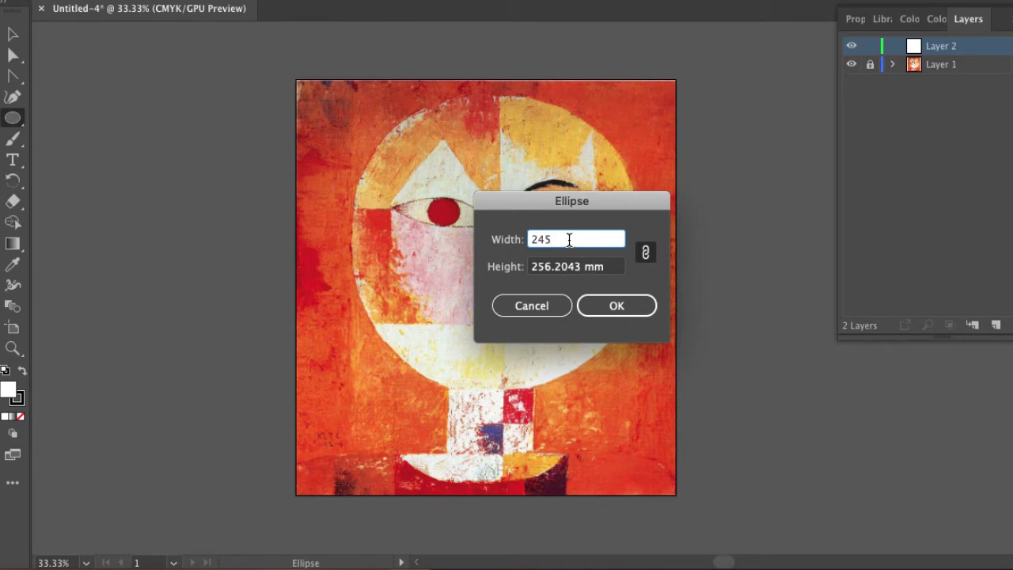
left_click_drag(562, 241, 502, 238)
type("200")
left_click(558, 267)
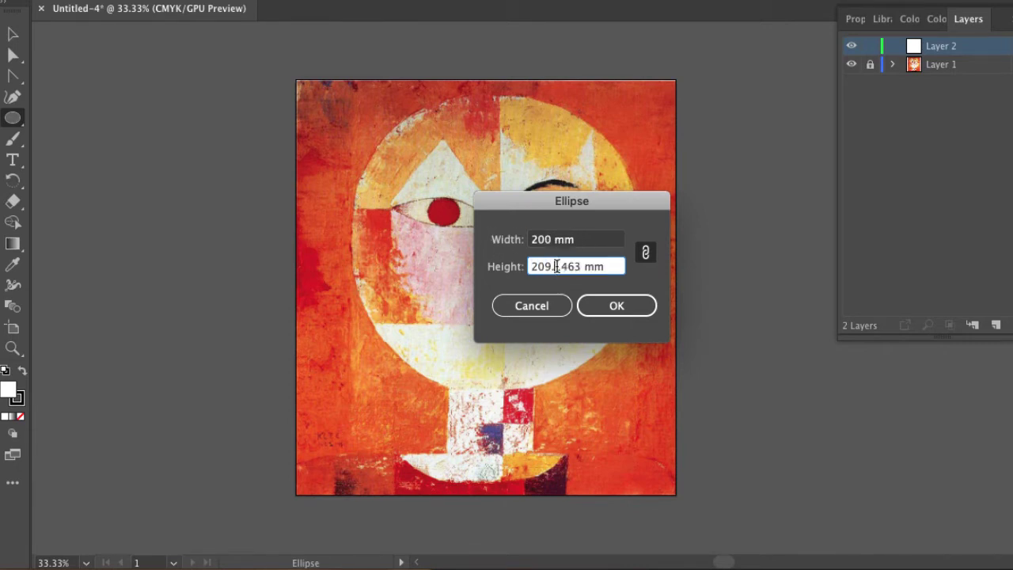
left_click(591, 241)
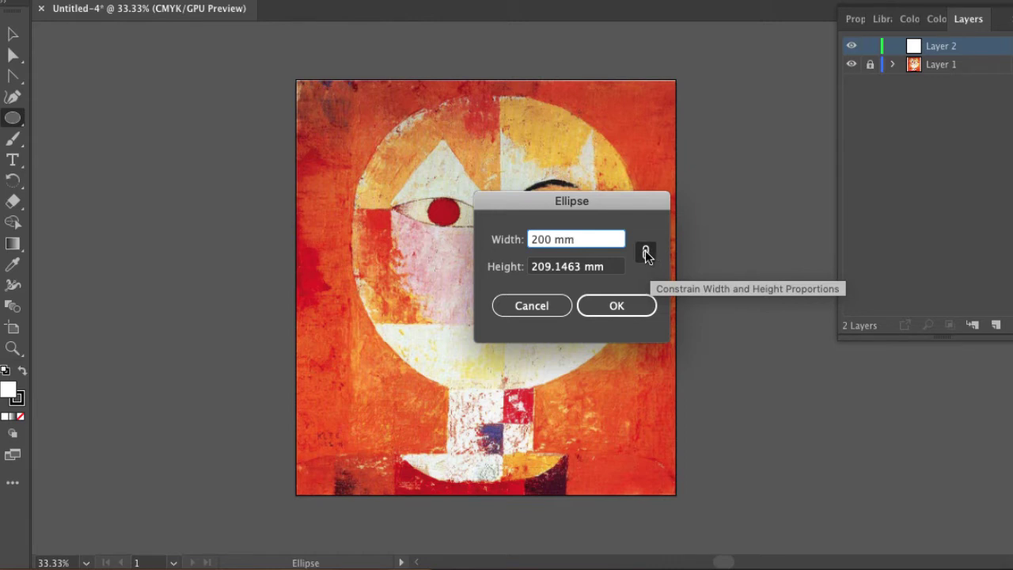
- Unlink the ellipse's proportions, create it at 200 mm wide and 200 mm high, and delete it
left_click(647, 253)
left_click_drag(587, 240, 501, 242)
type("200")
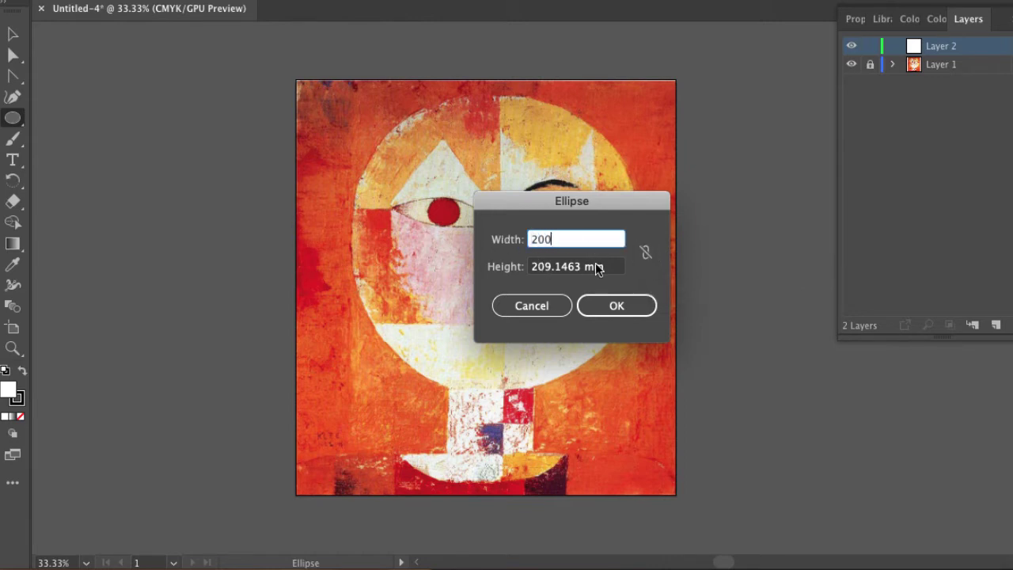
key("Tab")
type("200")
left_click(597, 237)
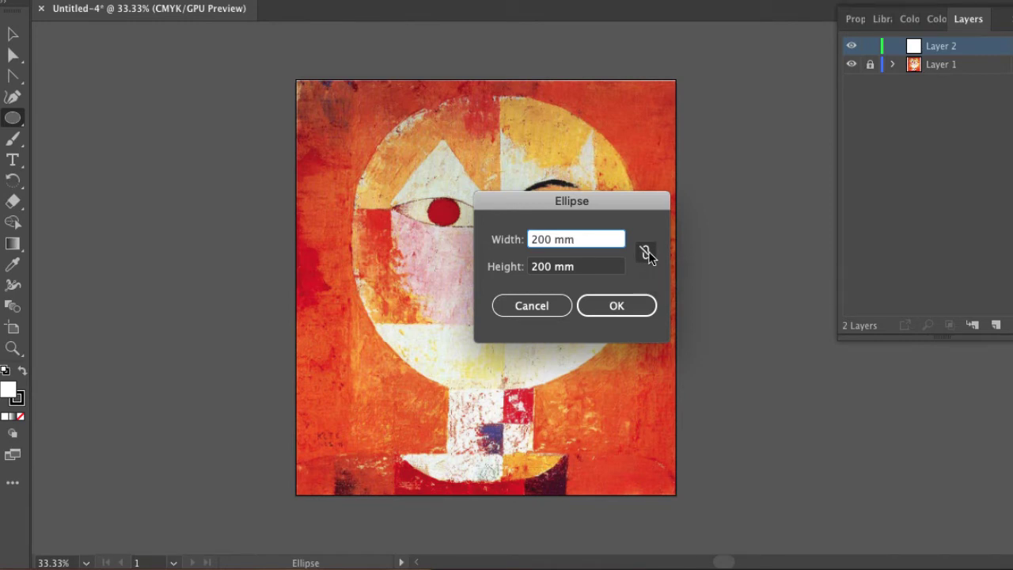
left_click(615, 304)
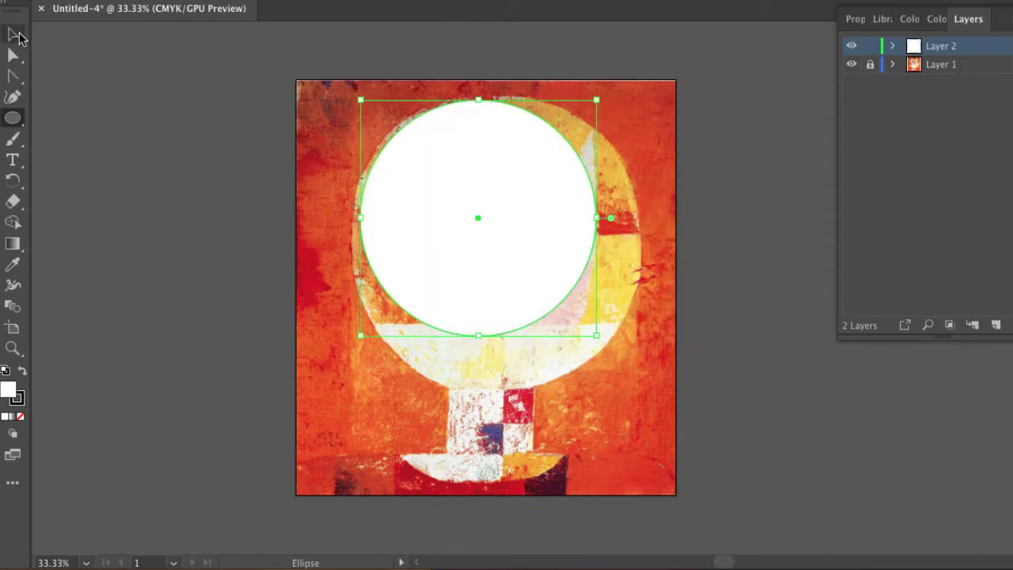
left_click(14, 35)
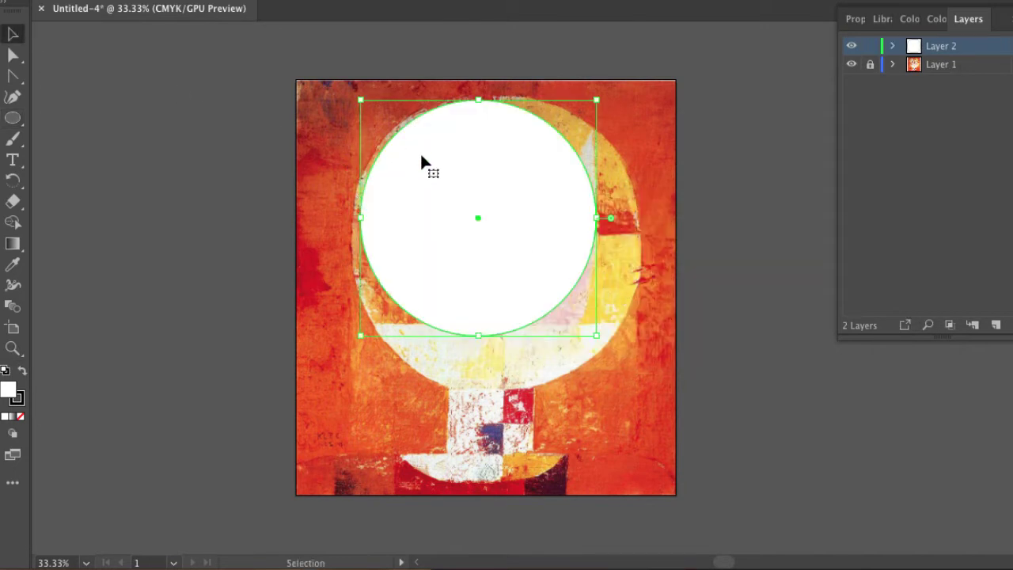
key("Delete")
- Draw an ellipse over the painted head and enlarge it from its upper-left corner to match the head's outline
left_click(12, 118)
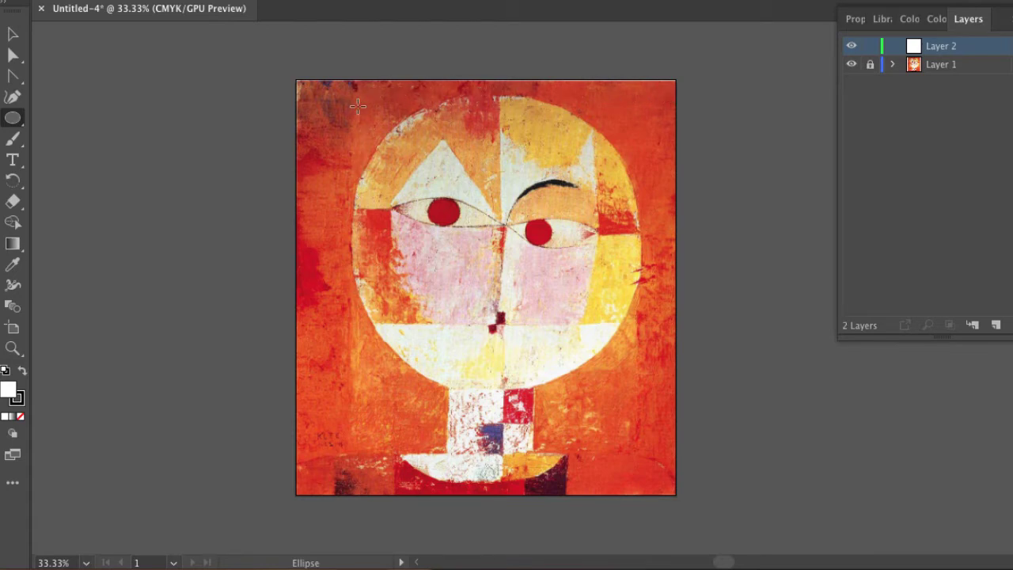
left_click_drag(357, 103, 642, 390)
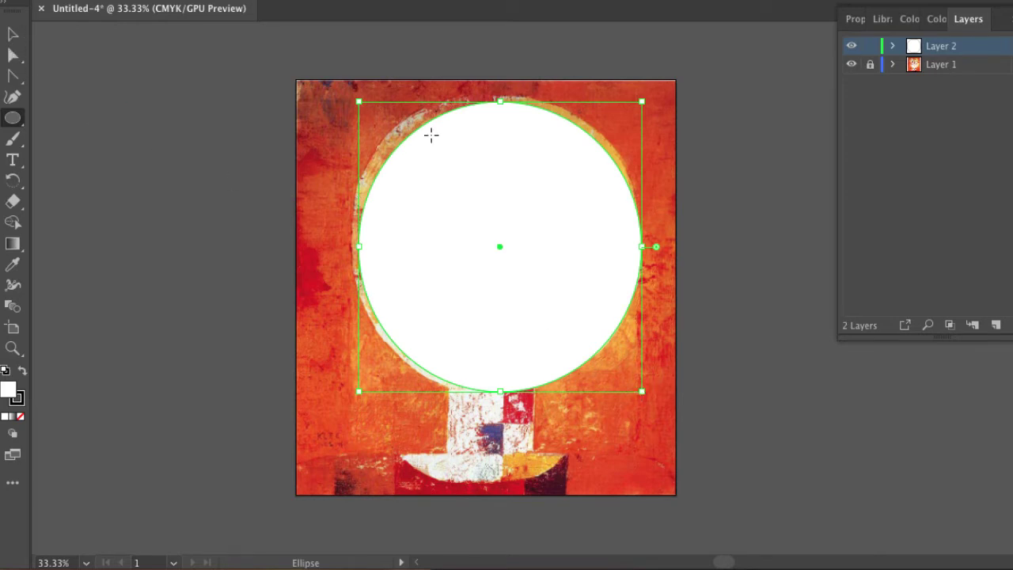
left_click(12, 35)
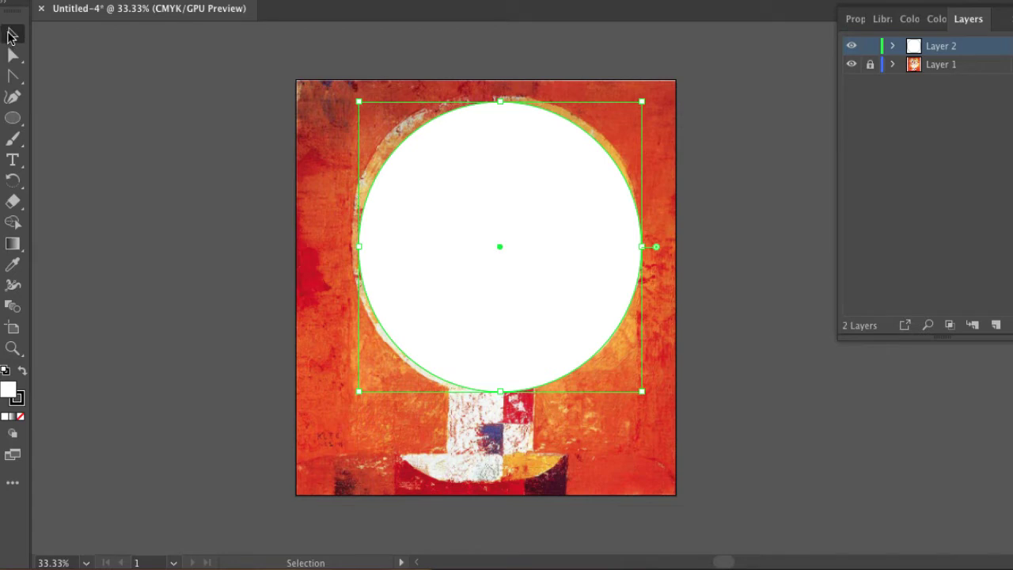
left_click_drag(354, 96, 349, 90)
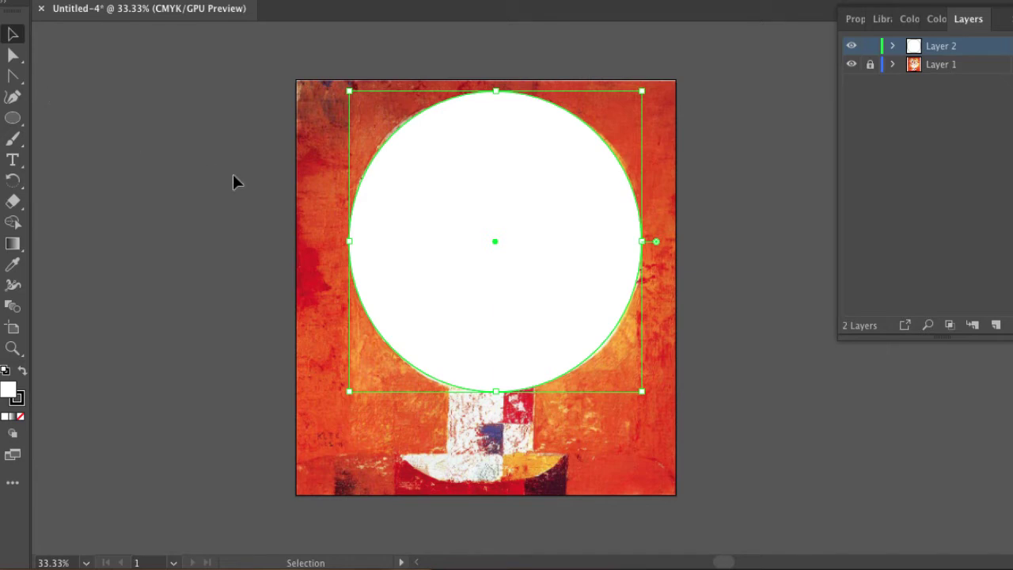
- Select the ellipse's top anchor point with Direct Selection and view its fill colour in the Color Picker, keeping the colour
left_click(12, 54)
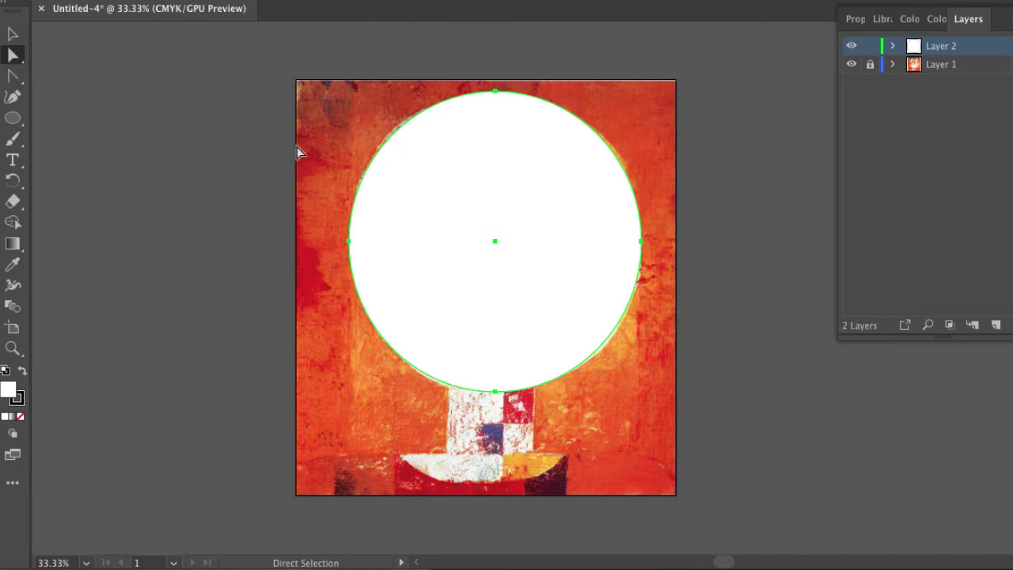
left_click(496, 92)
key("super+plus")
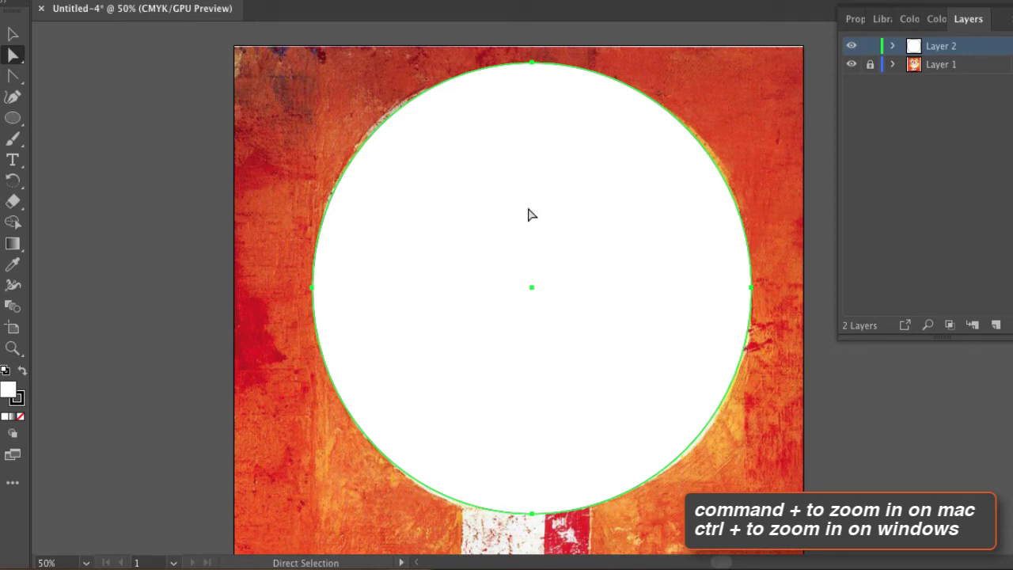
double_click(9, 389)
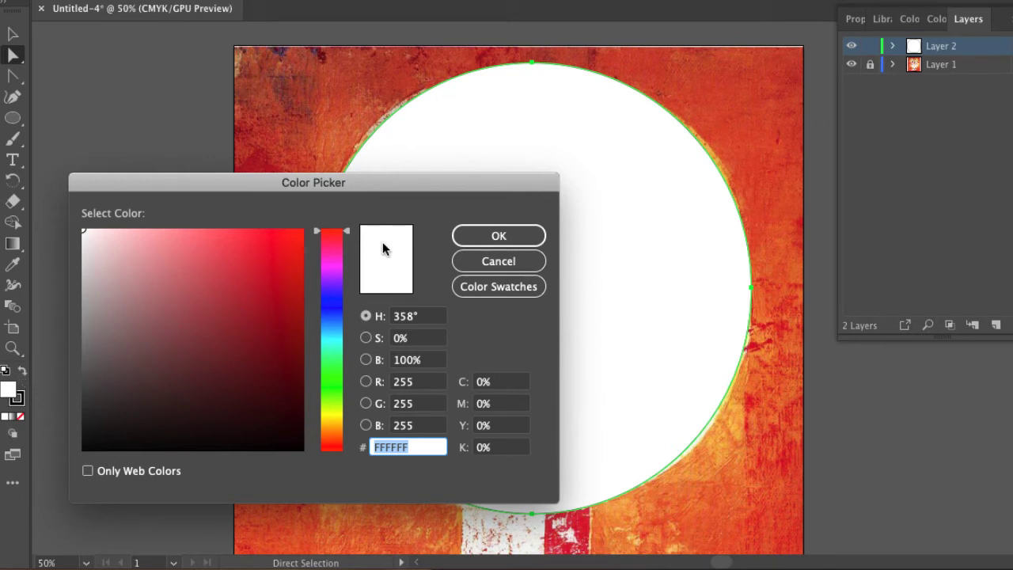
left_click(478, 263)
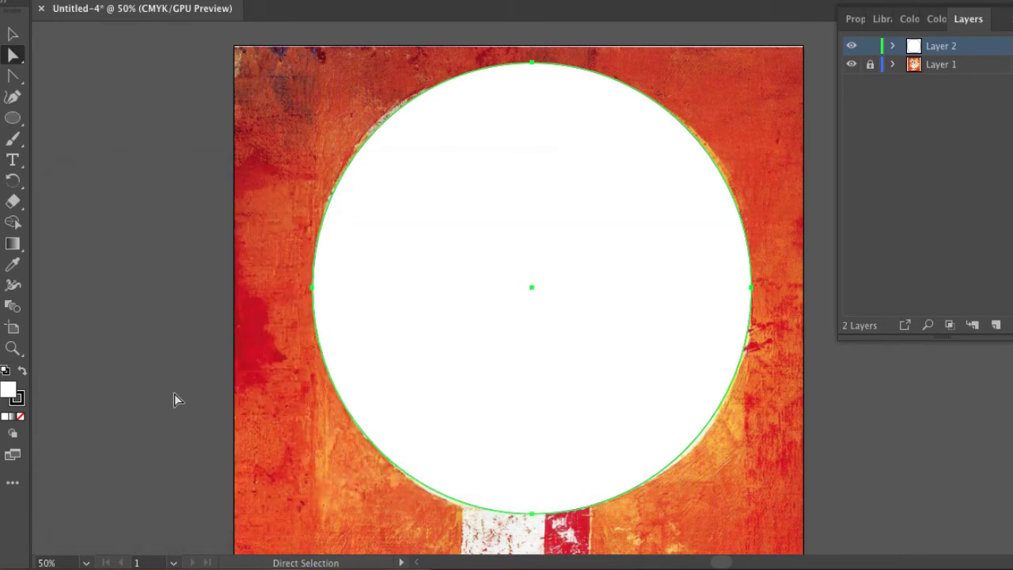
- Remove the ellipse's fill so the painted face beneath it can be traced
left_click(10, 390)
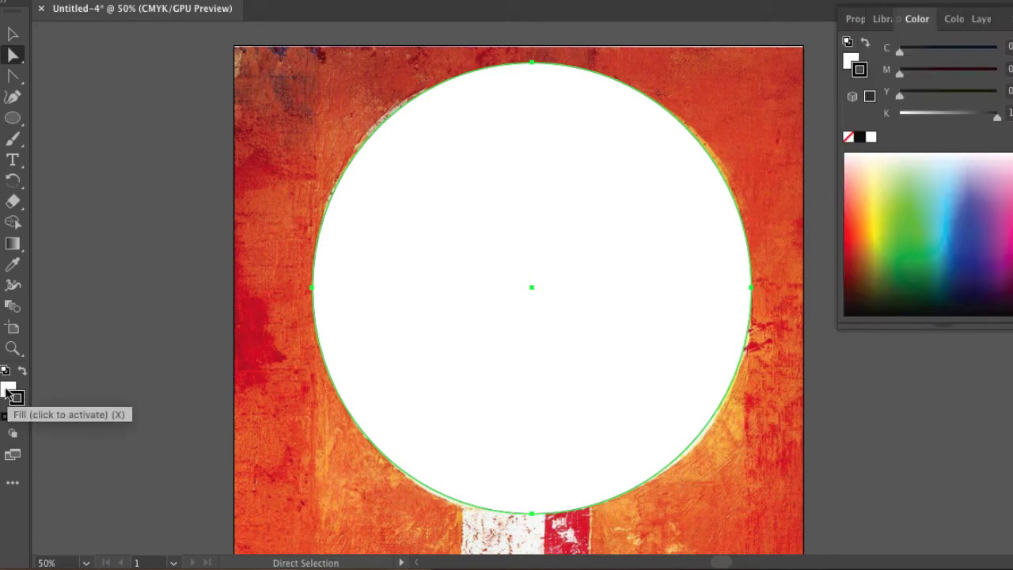
left_click(20, 396)
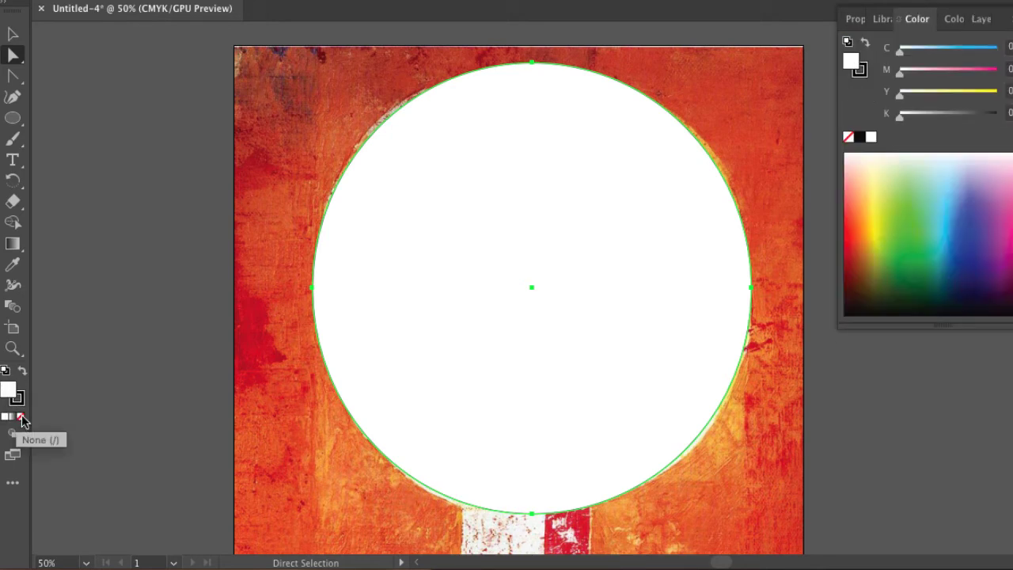
left_click(21, 417)
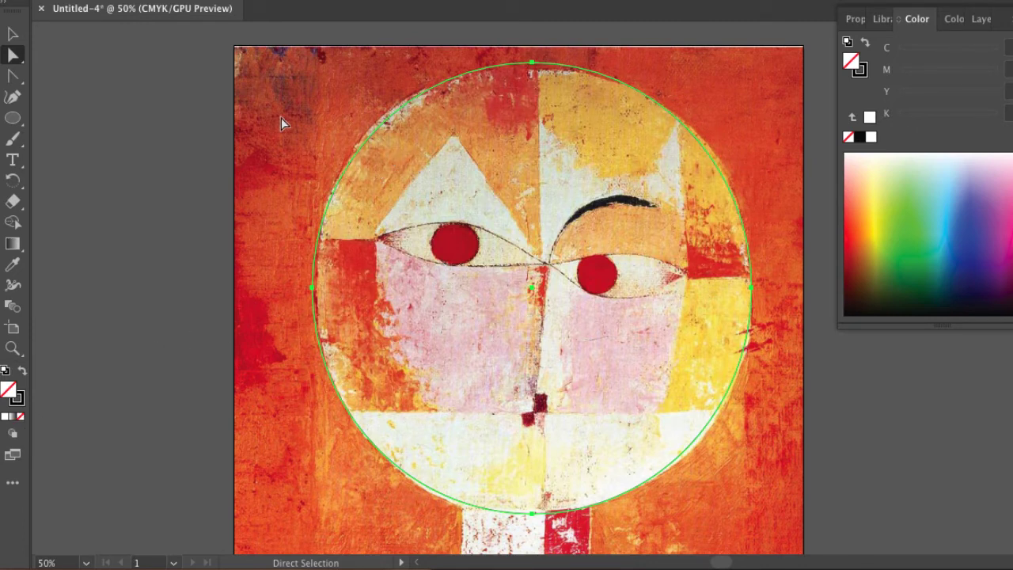
- Lower the ellipse's top anchor slightly and adjust the top, upper-left and lower-right curve handles to follow the painted head
left_click(533, 62)
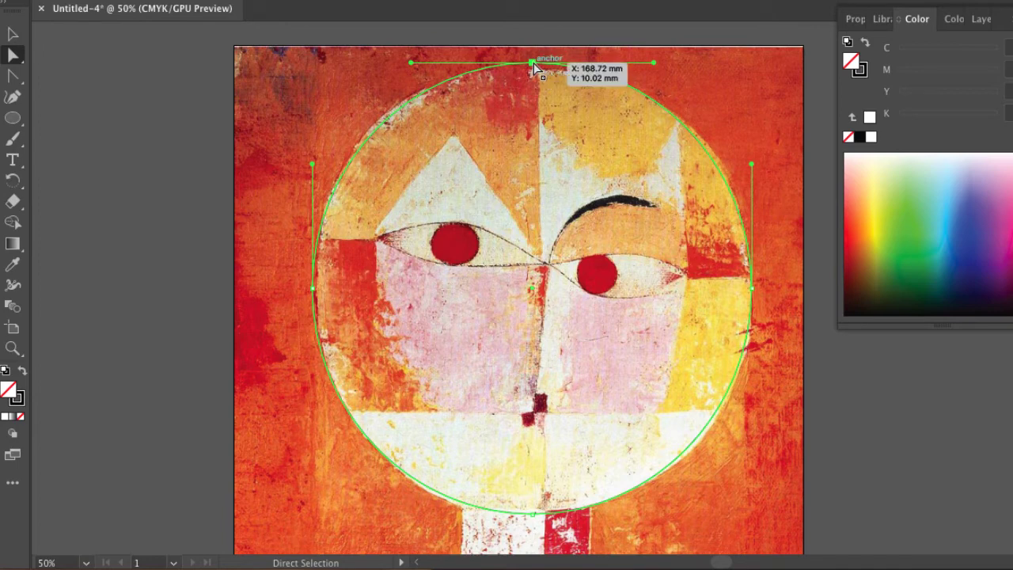
left_click_drag(533, 63, 533, 68)
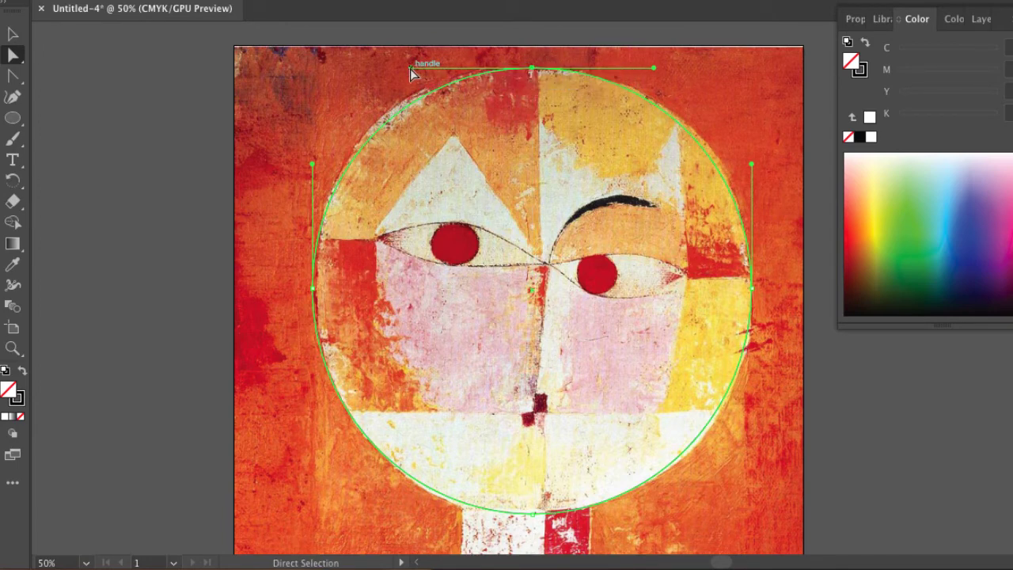
left_click_drag(410, 68, 384, 68)
left_click_drag(312, 162, 312, 167)
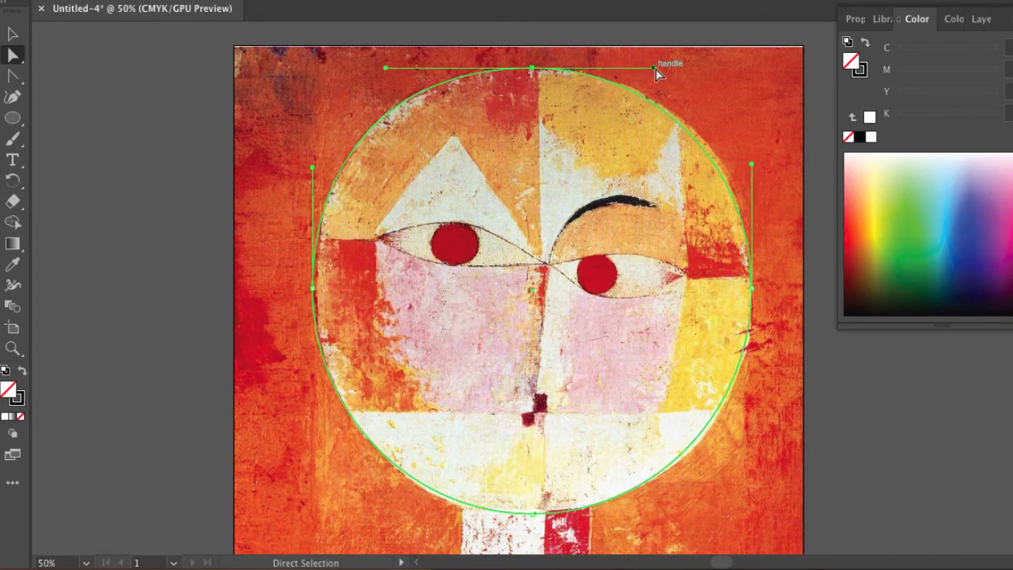
left_click_drag(655, 68, 673, 67)
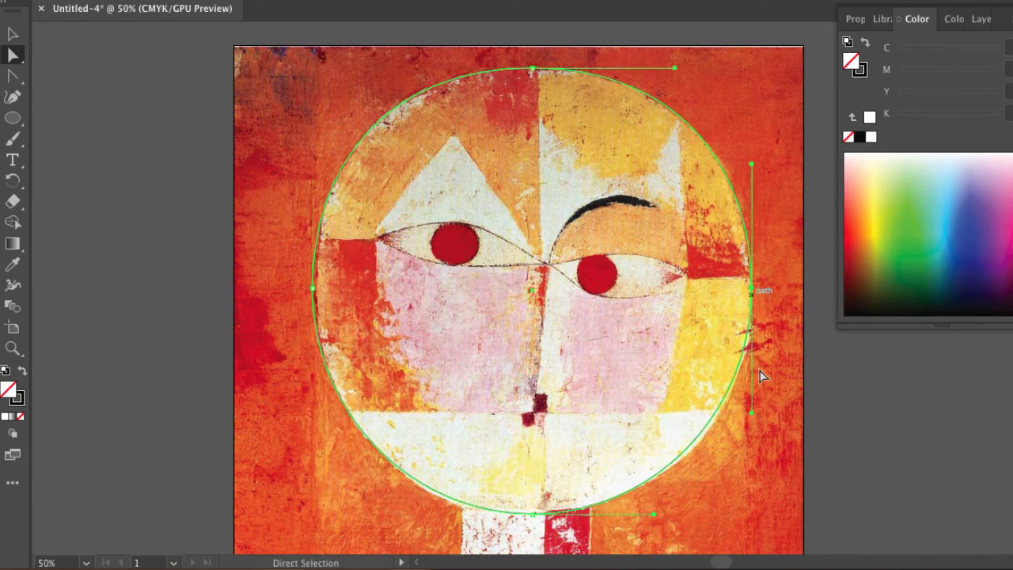
left_click_drag(751, 411, 752, 432)
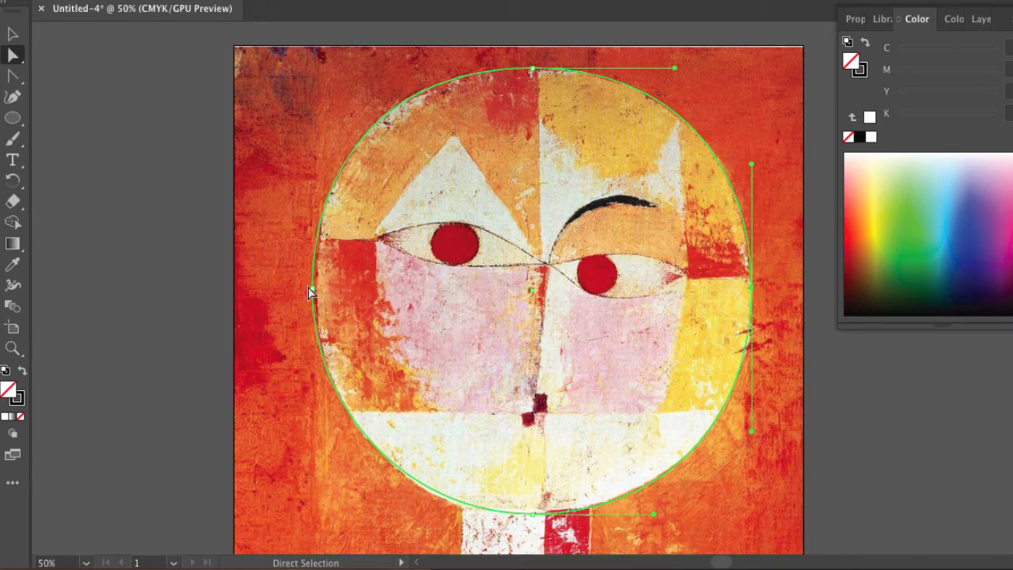
- Move the ellipse's left anchor slightly inward and lengthen both of its handles to match the head's left edge
left_click_drag(309, 292, 315, 287)
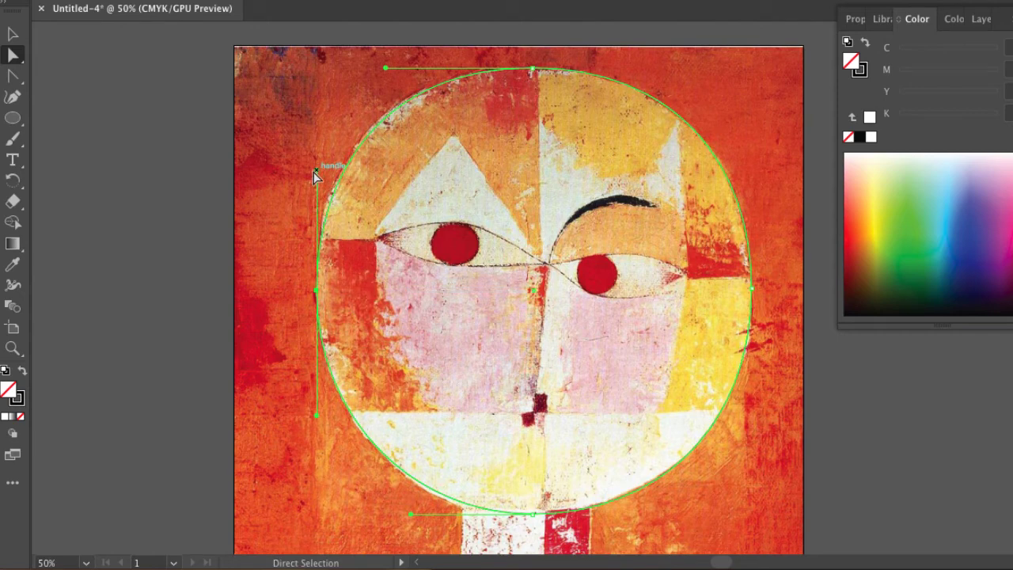
left_click_drag(314, 171, 314, 155)
left_click_drag(317, 417, 317, 424)
- Tilt and lengthen the bottom anchor's handles to fit the ellipse to the chin, and deselect the path
left_click_drag(532, 514, 532, 514)
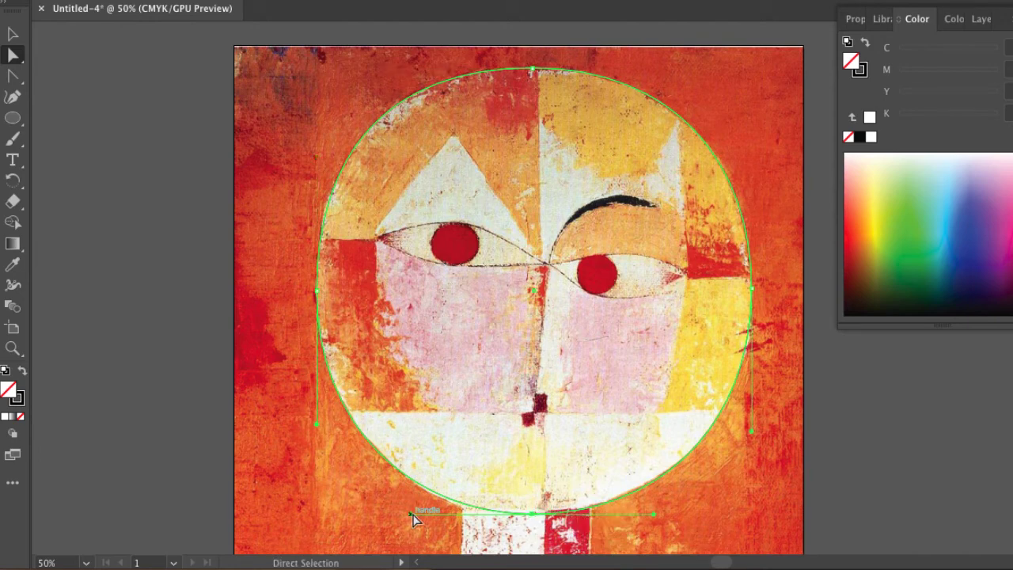
mouse_move(413, 514)
left_mouse_down()
mouse_move(394, 515)
mouse_move(420, 523)
left_mouse_up()
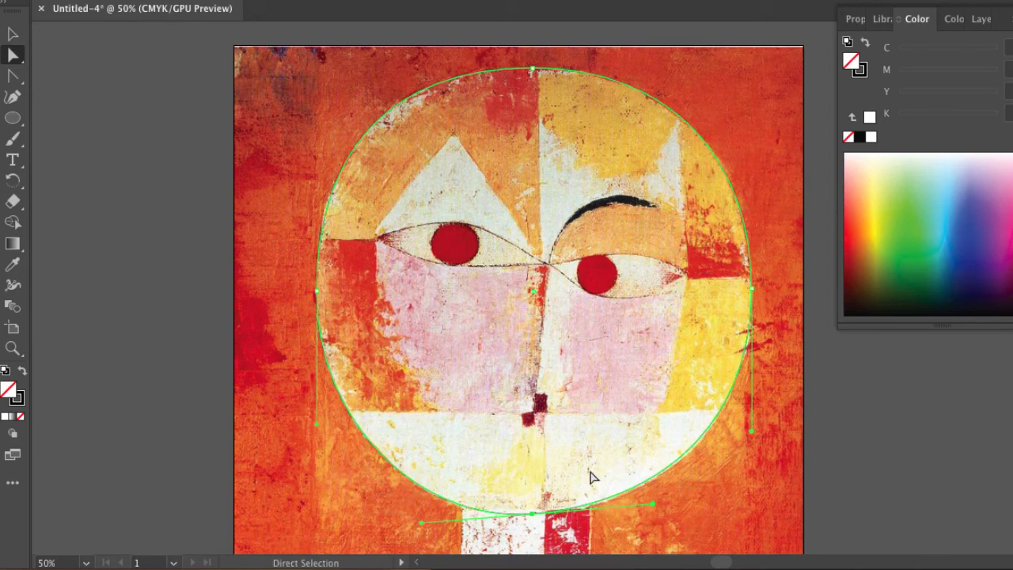
left_click_drag(656, 501, 662, 502)
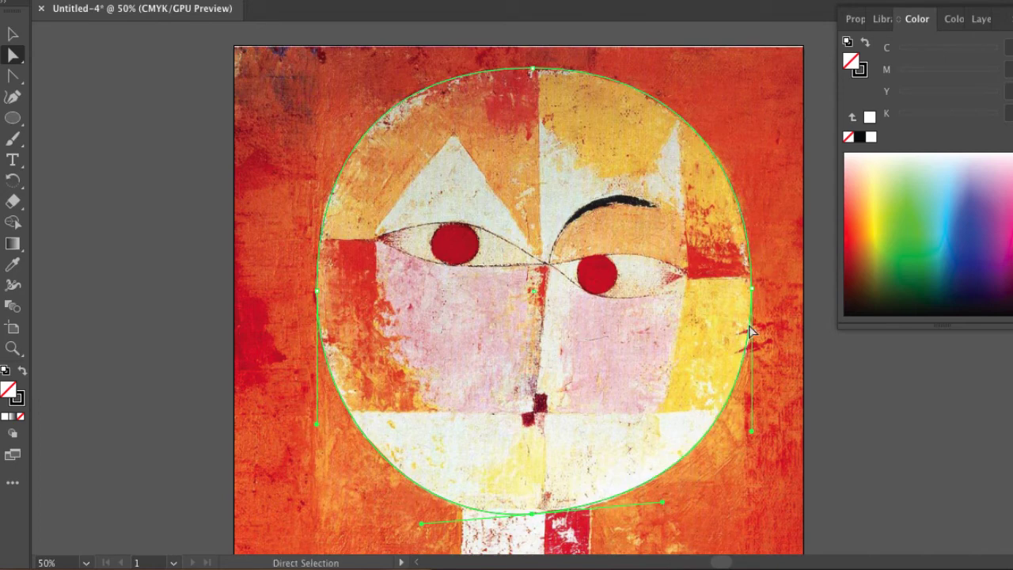
left_click(14, 35)
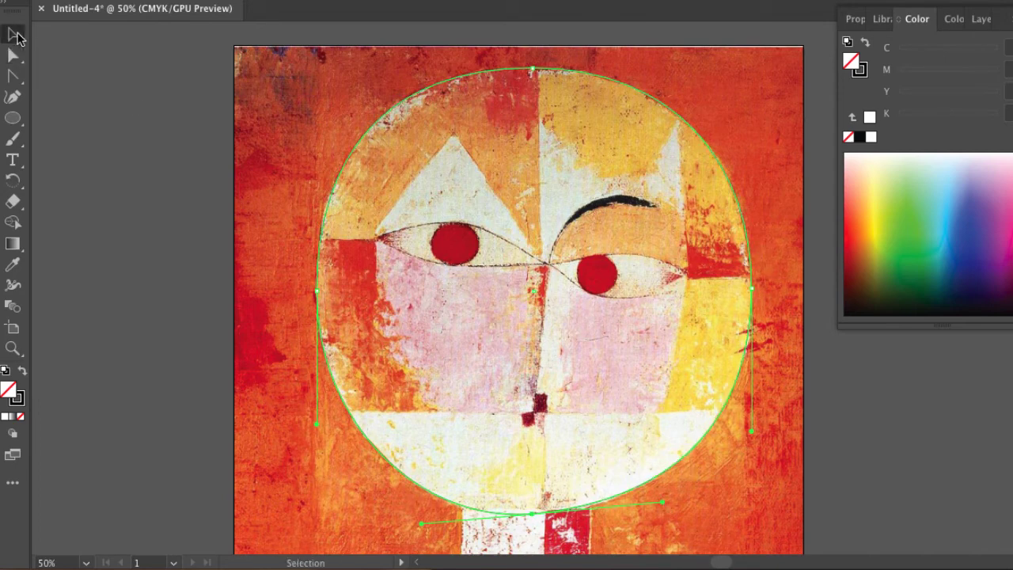
left_click(159, 131)
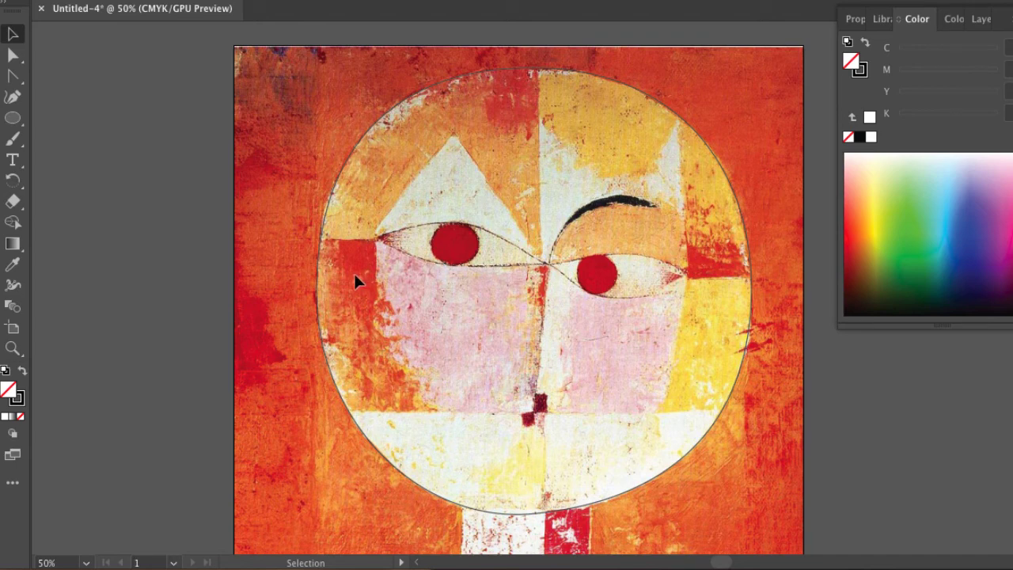
- Change the head ellipse's stroke colour from black to white and leave the ellipse selected
left_click(318, 281)
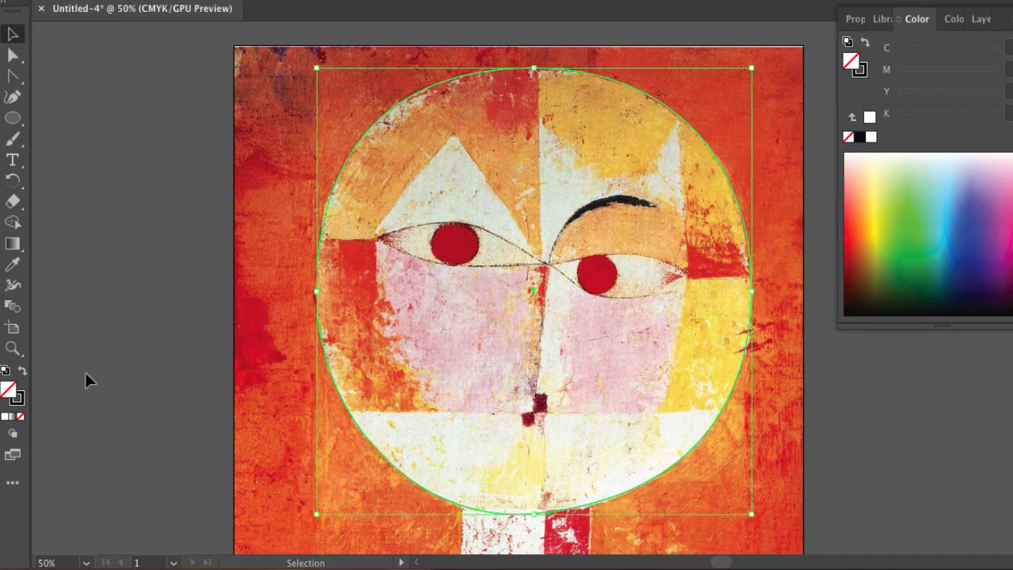
double_click(18, 398)
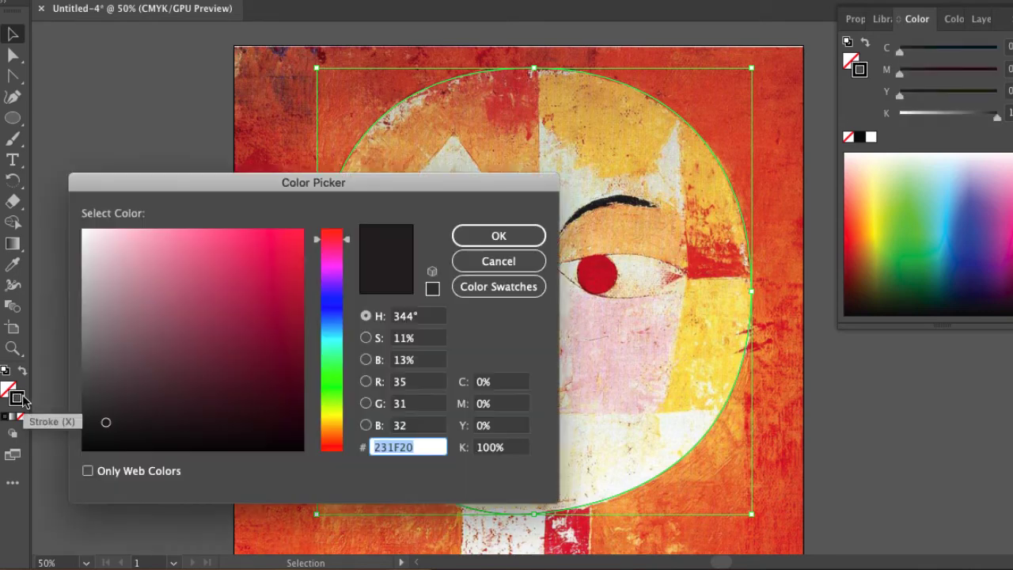
left_click(83, 224)
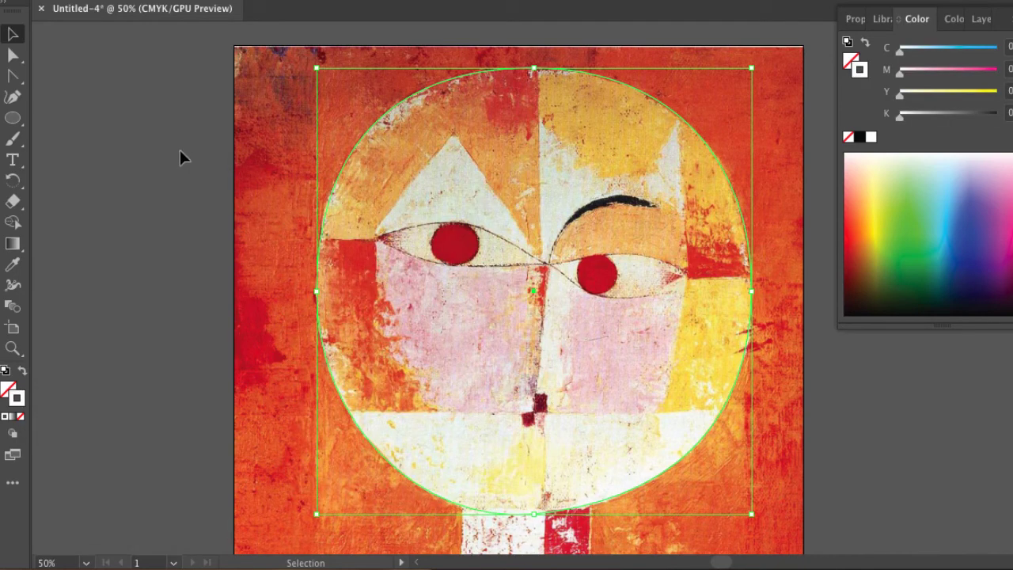
left_click(496, 235)
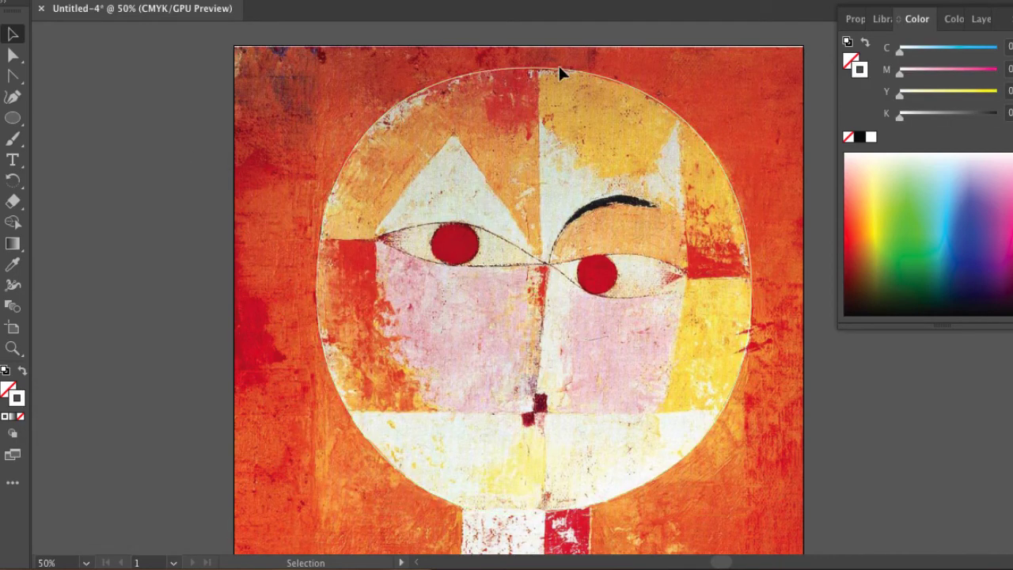
left_click(750, 291)
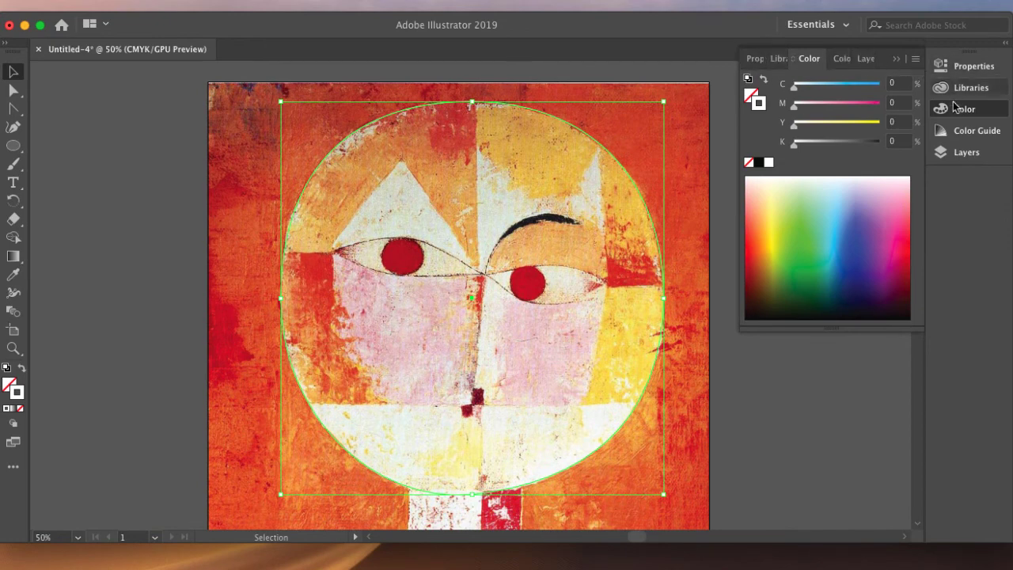
- Set the head ellipse's stroke weight to 3 pt and look through its detailed stroke options
left_click(970, 67)
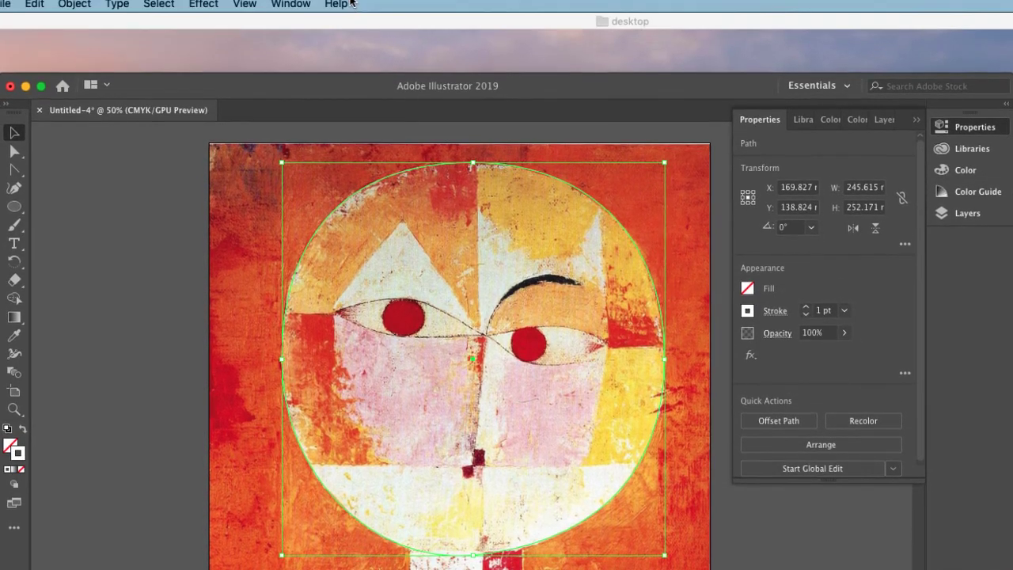
left_click(299, 9)
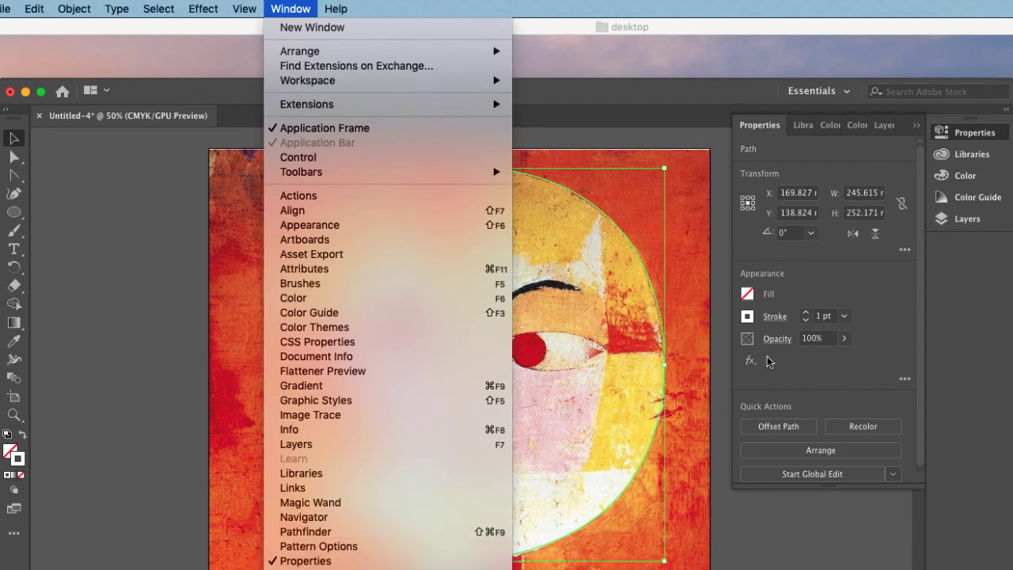
left_click(855, 287)
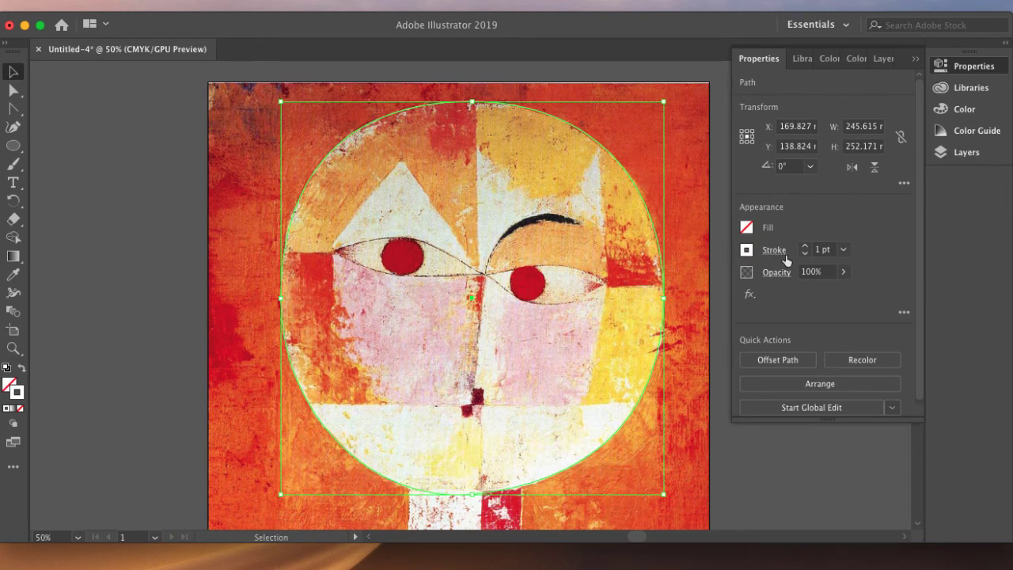
left_click(805, 246)
left_click(805, 246)
left_click(804, 246)
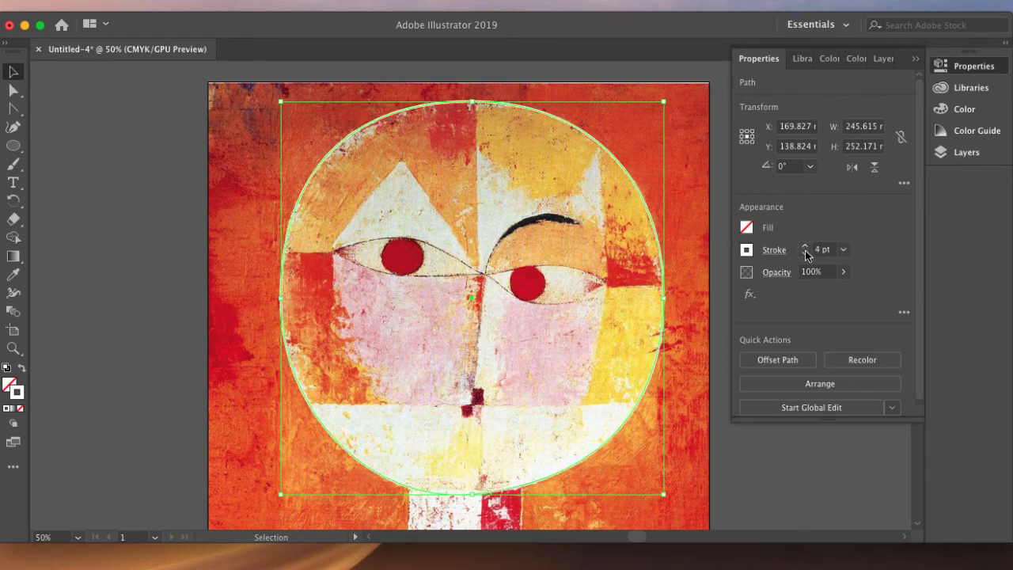
left_click(805, 253)
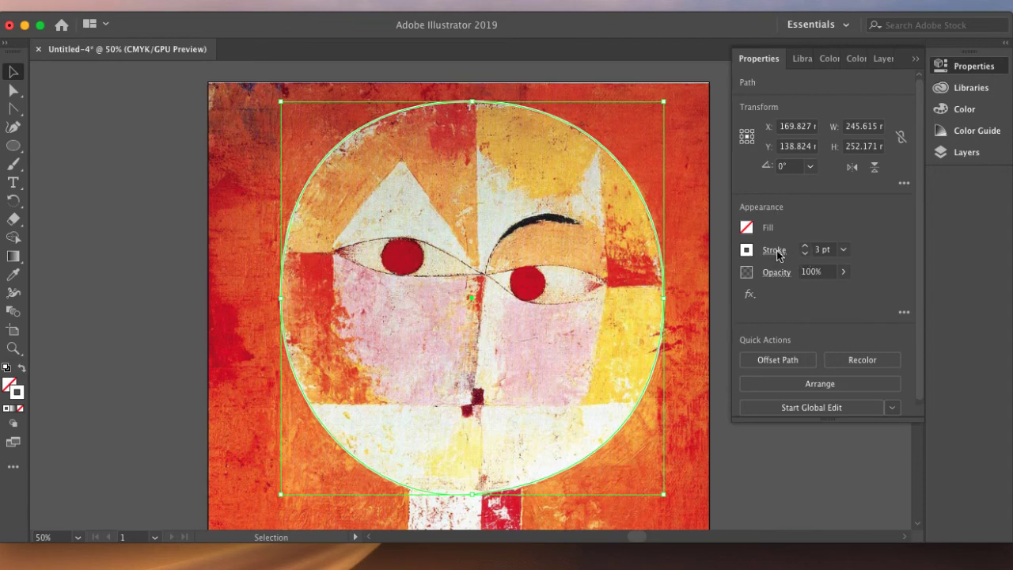
left_click(776, 253)
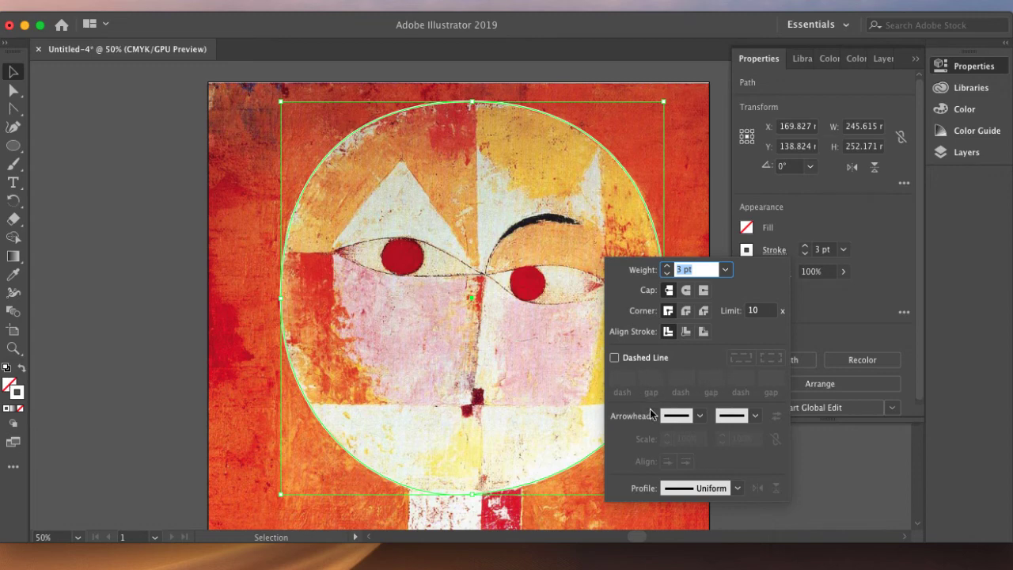
left_click(733, 489)
left_click(855, 233)
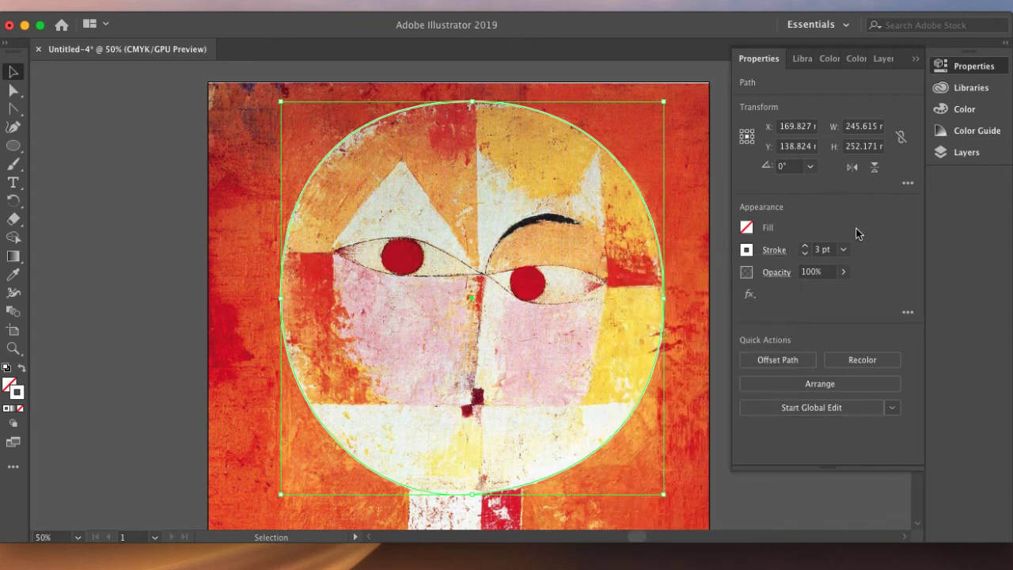
- Switch to the Essentials Classic workspace, browse the artistic brush libraries, and apply the Charcoal - Feather brush to the head ellipse
left_click(847, 26)
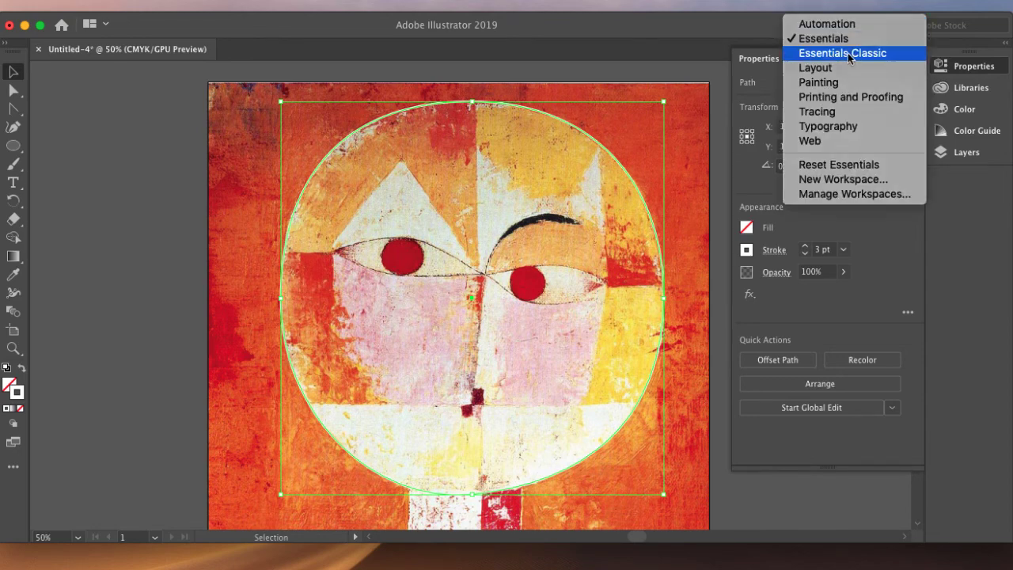
left_click(849, 54)
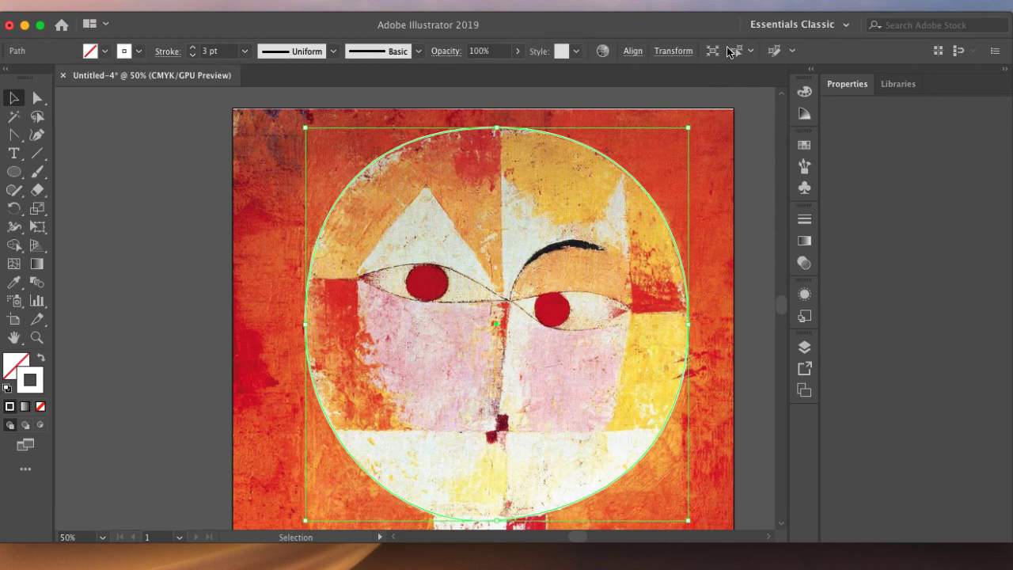
left_click(419, 52)
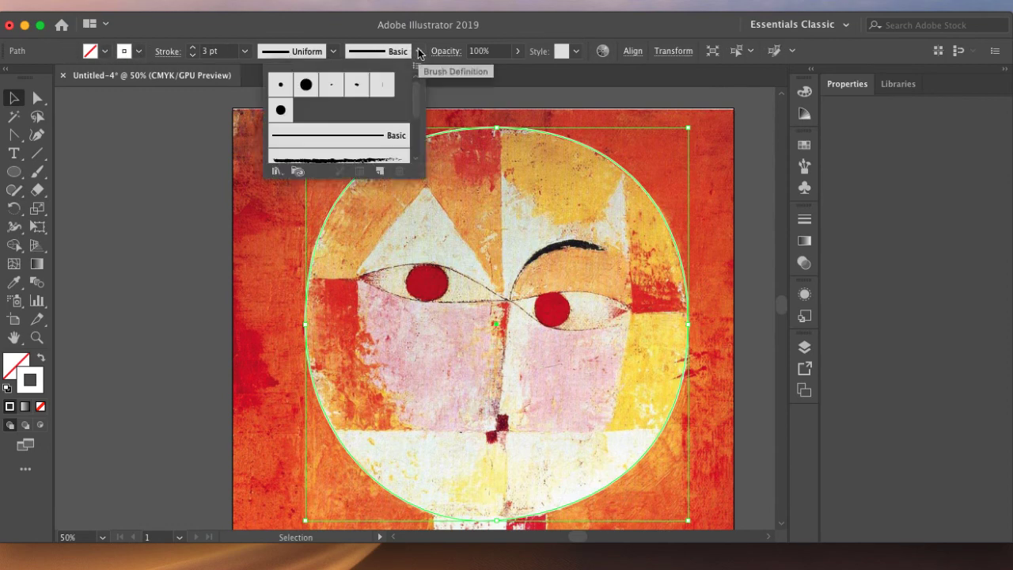
mouse_move(417, 95)
left_mouse_down()
mouse_move(417, 147)
mouse_move(416, 117)
left_mouse_up()
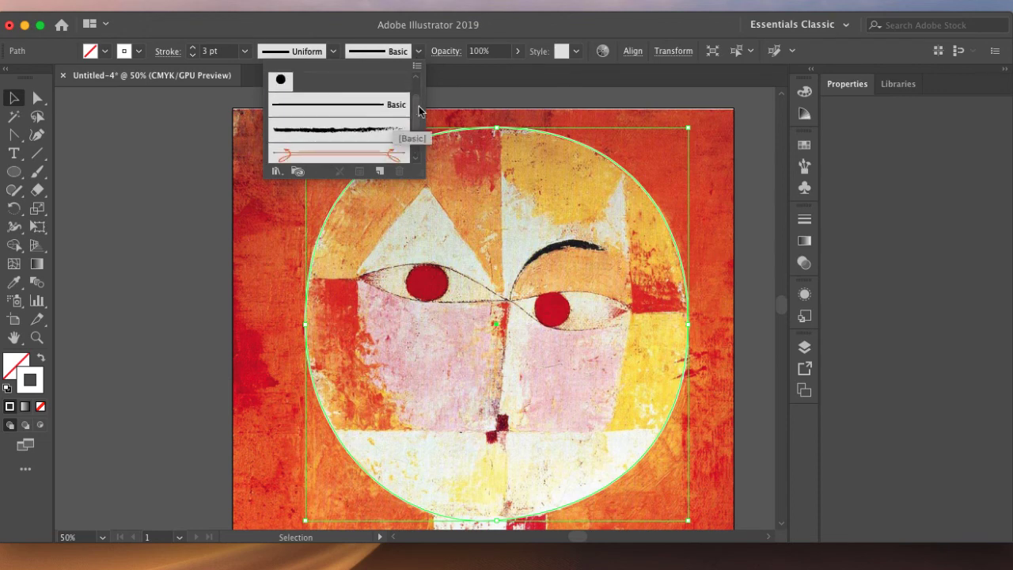
mouse_move(416, 120)
left_mouse_down()
mouse_move(415, 144)
mouse_move(414, 91)
left_mouse_up()
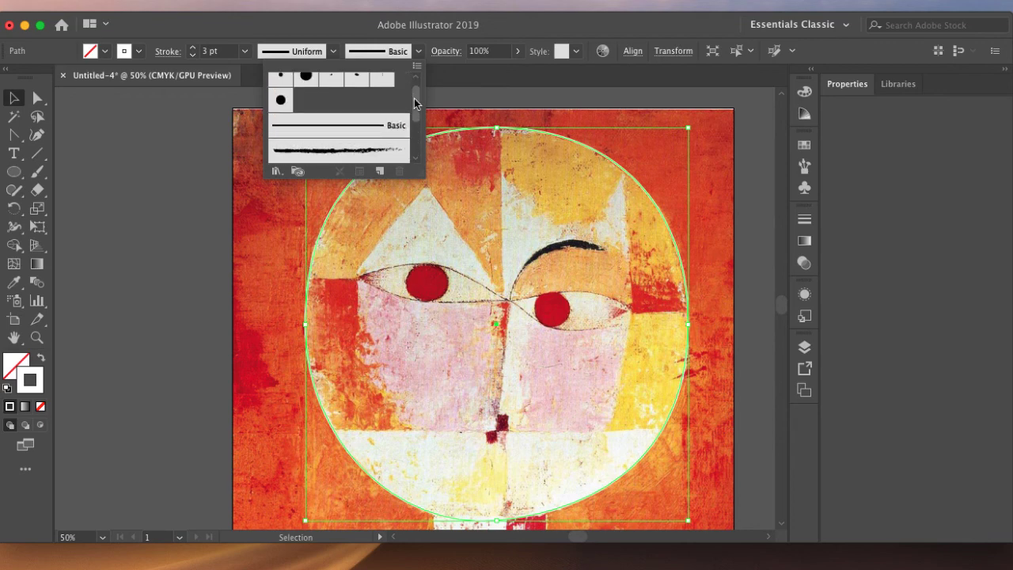
left_click(414, 65)
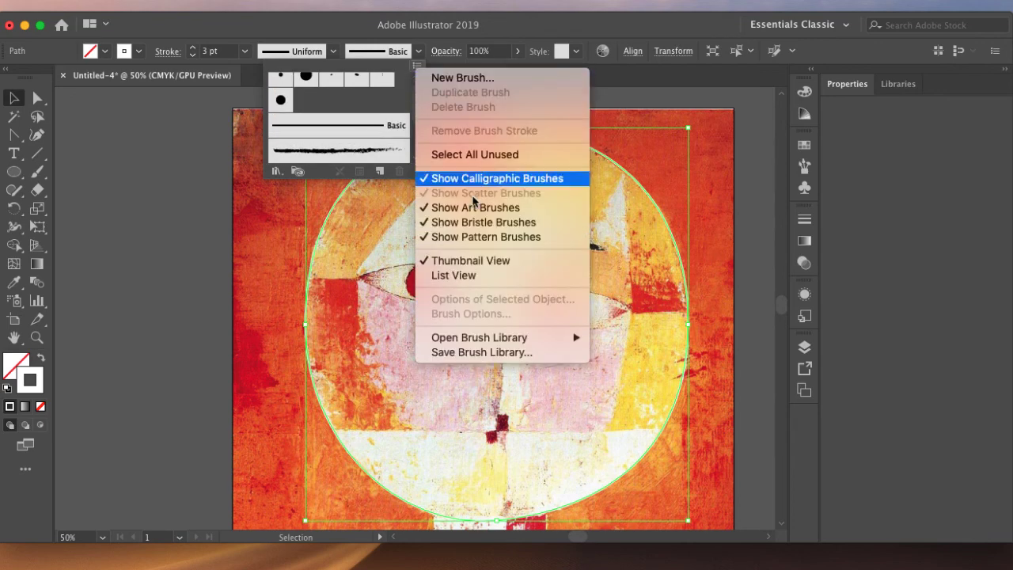
mouse_move(471, 341)
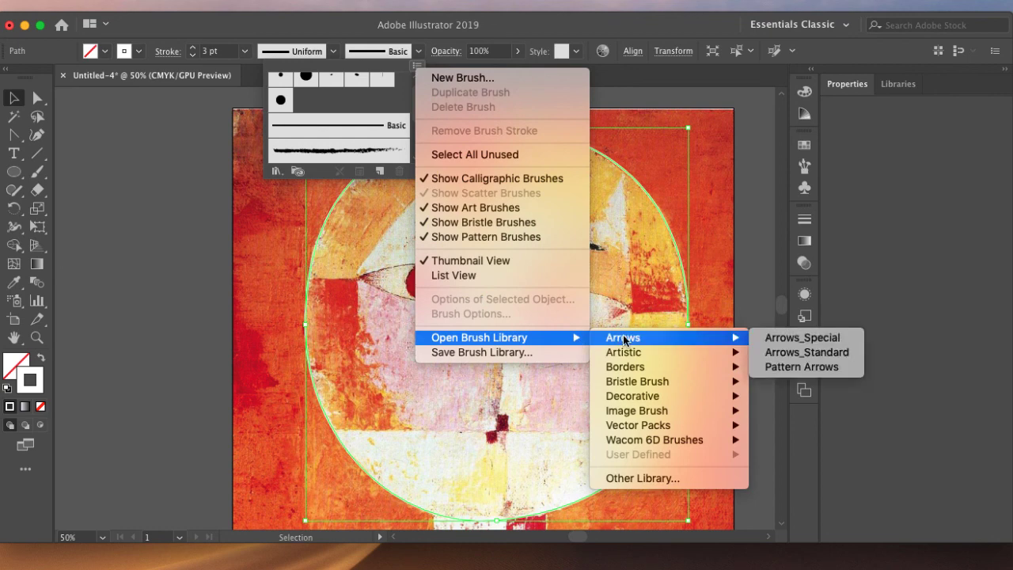
mouse_move(623, 355)
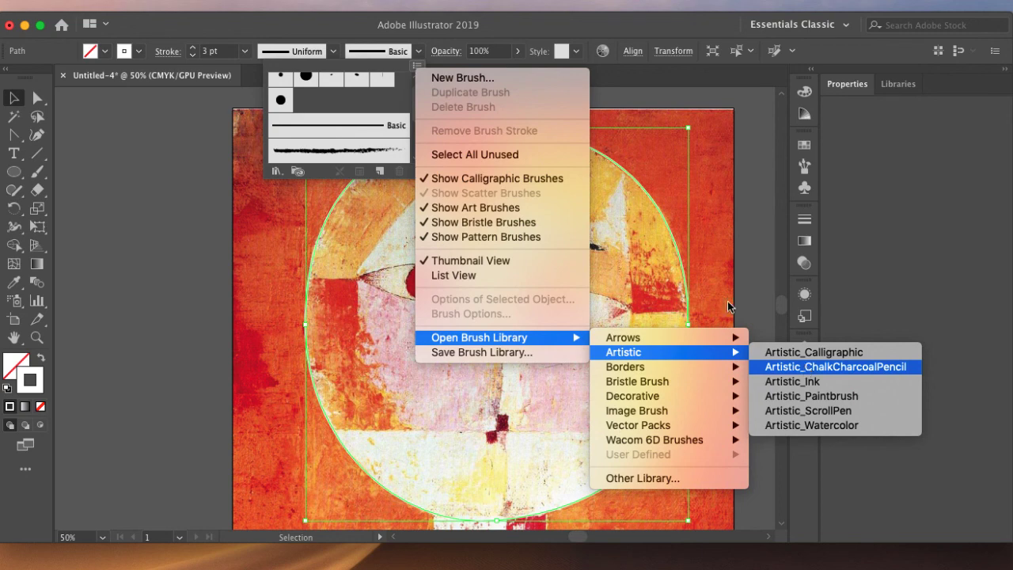
left_click(807, 368)
left_click(357, 156)
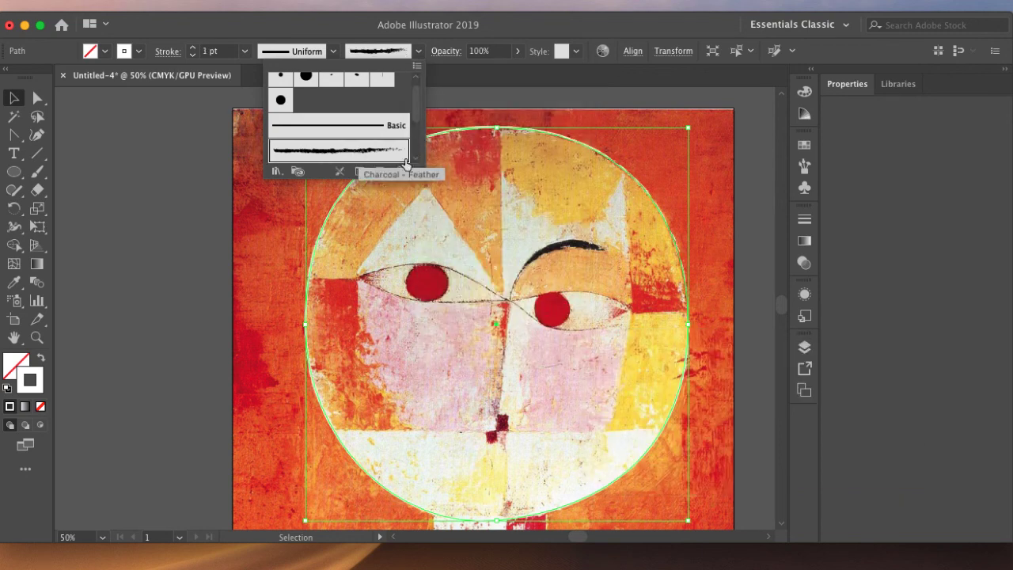
- Close the brush list and deselect the head ellipse
left_click(169, 248)
left_click(201, 239)
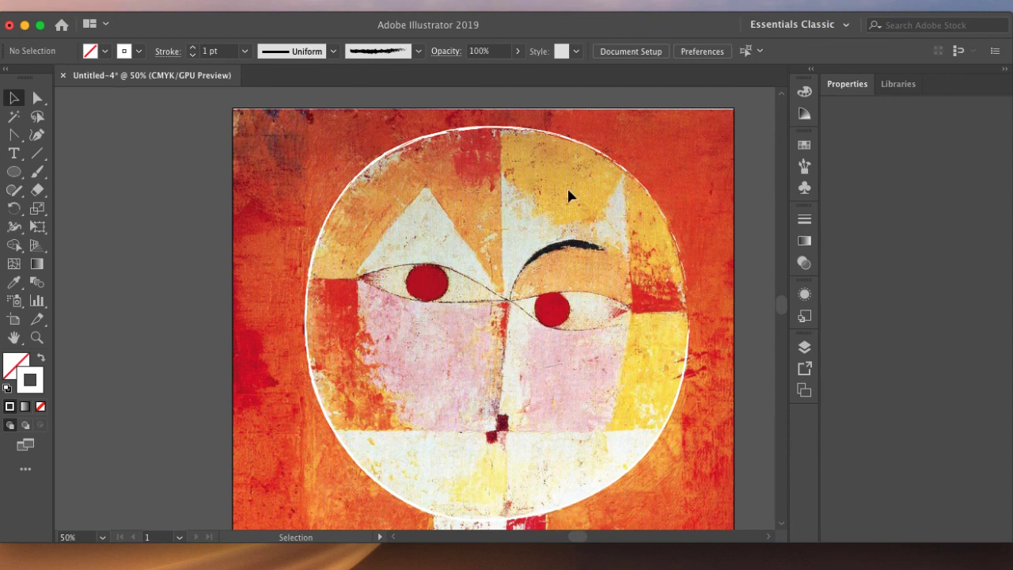
- Try a solid white fill on the head ellipse, set its fill back to none, and deselect the path
left_click(352, 186)
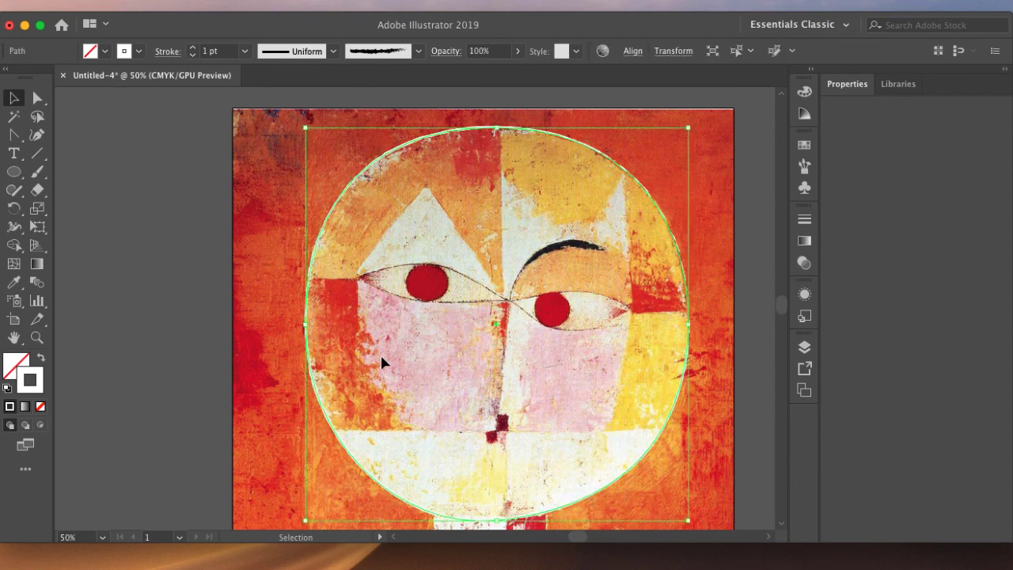
left_click(19, 364)
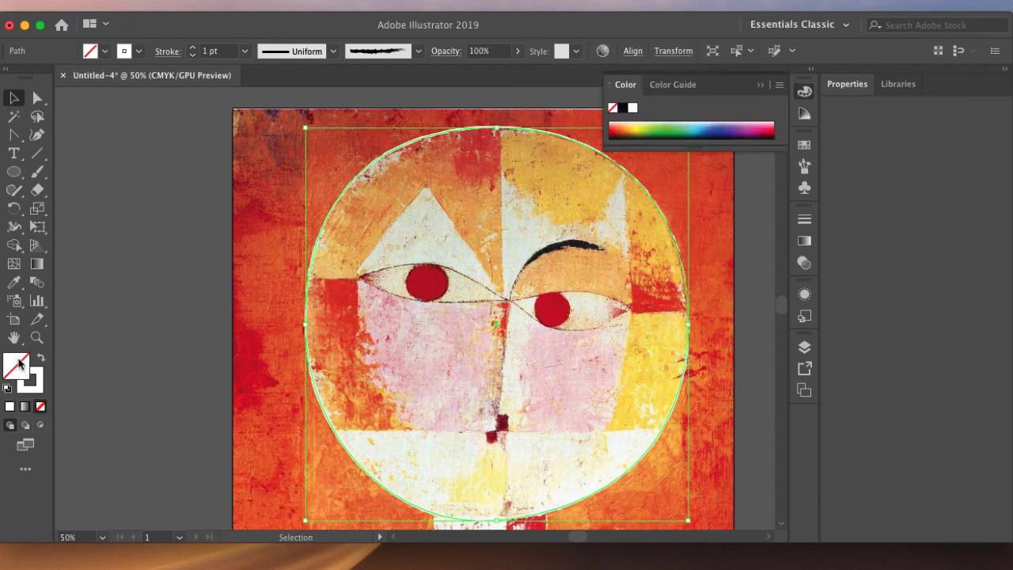
left_click(9, 406)
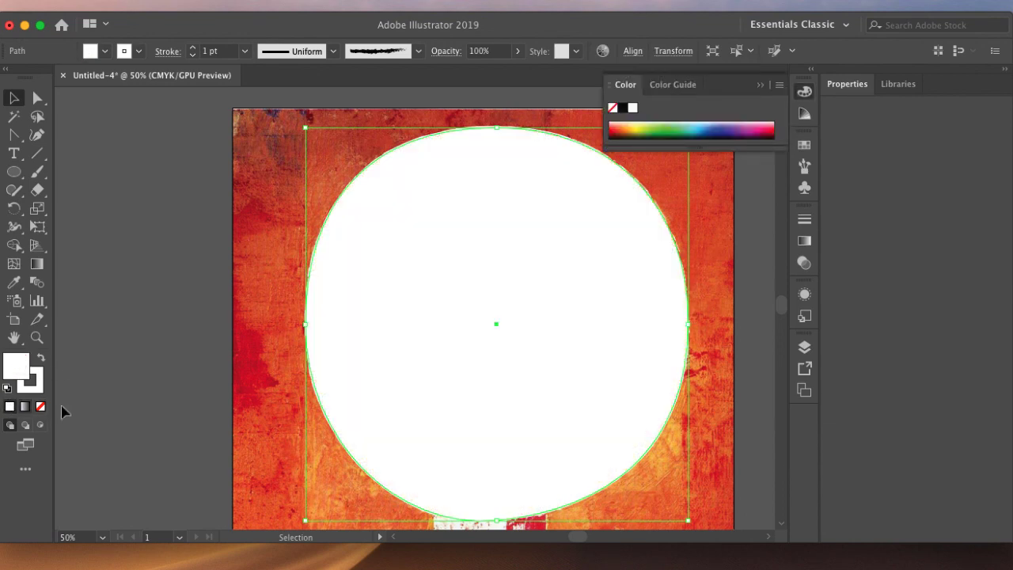
left_click(40, 407)
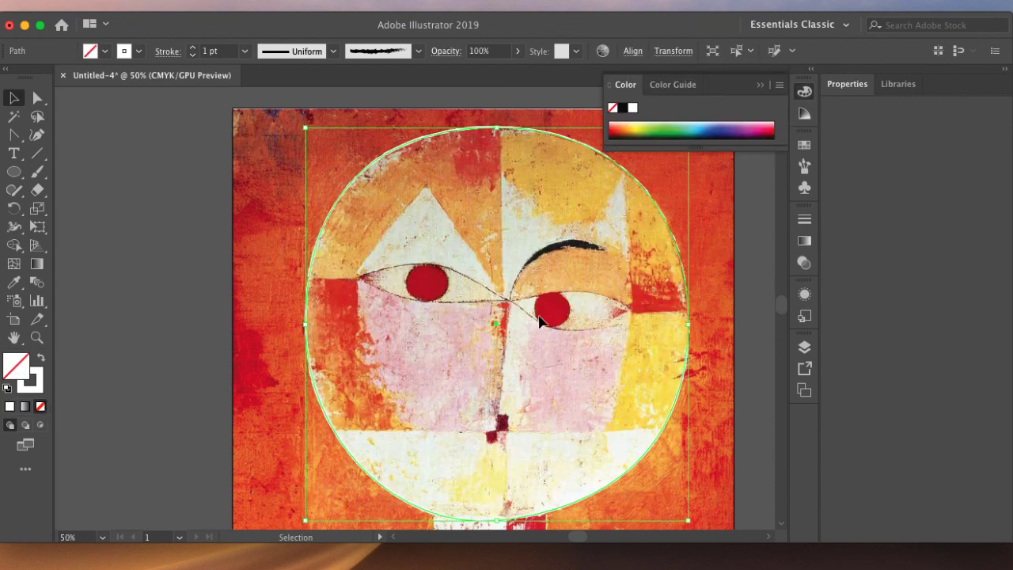
left_click(203, 315)
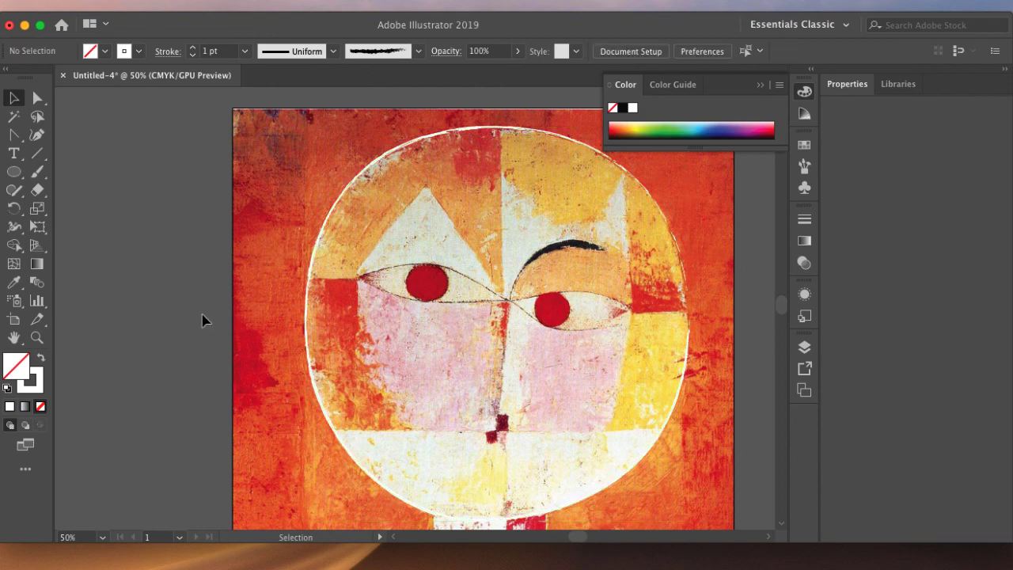